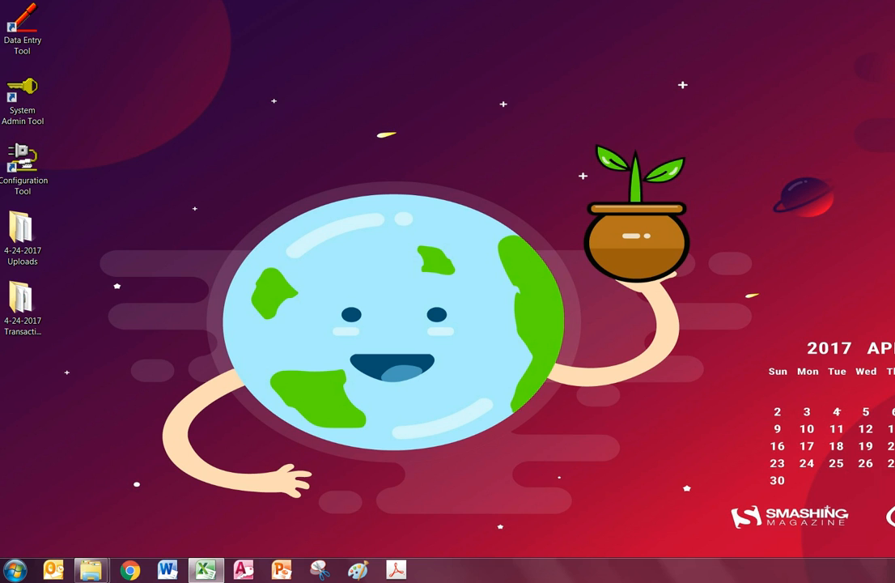
Bring the 4-24-2017 Transaction Files folder window to the front
mouse_move(91, 576)
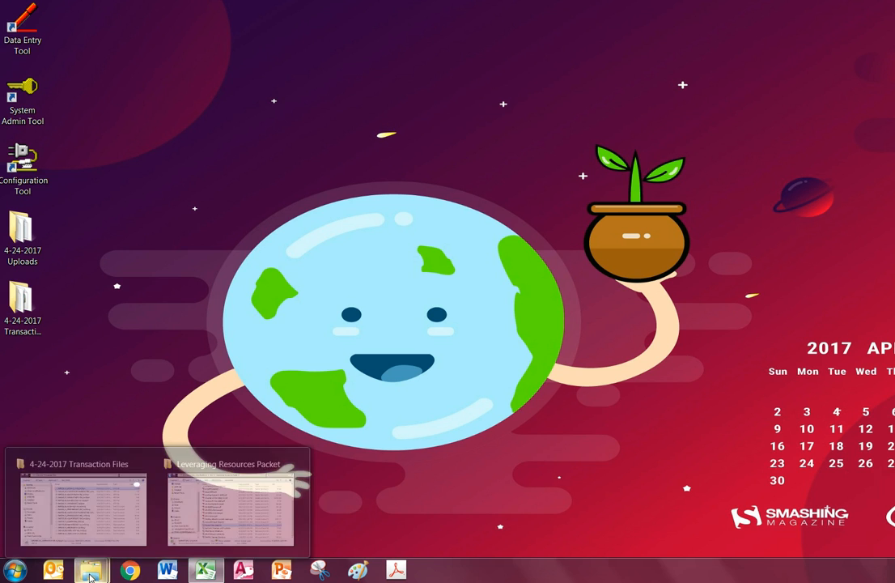
mouse_move(86, 492)
left_click(104, 506)
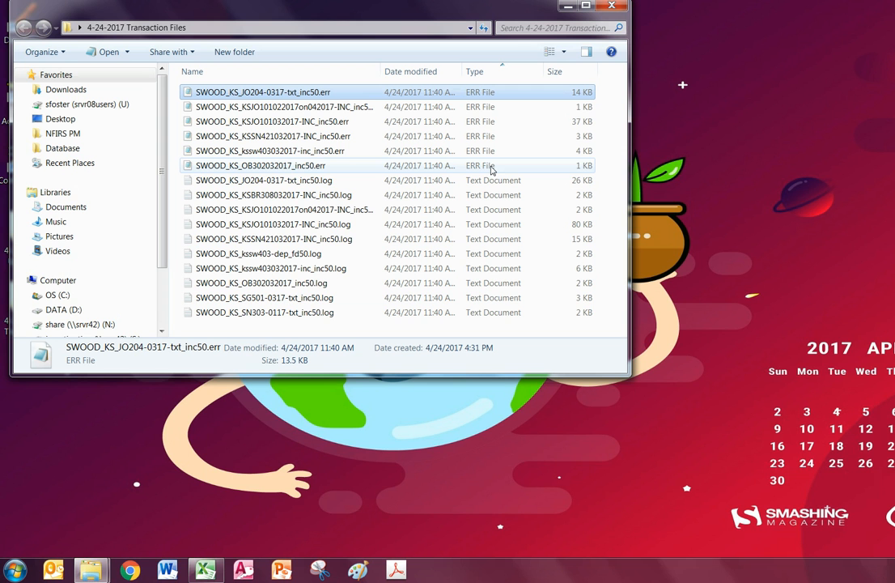
double_click(422, 95)
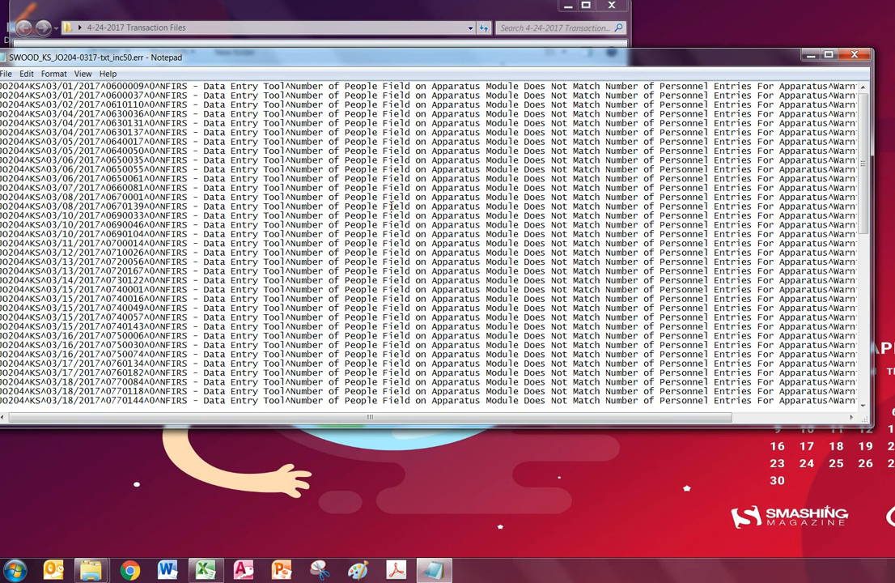
left_click_drag(18, 86, 16, 292)
left_click(262, 261)
left_click_drag(110, 84, 149, 85)
left_click(150, 89)
left_click_drag(151, 86, 285, 85)
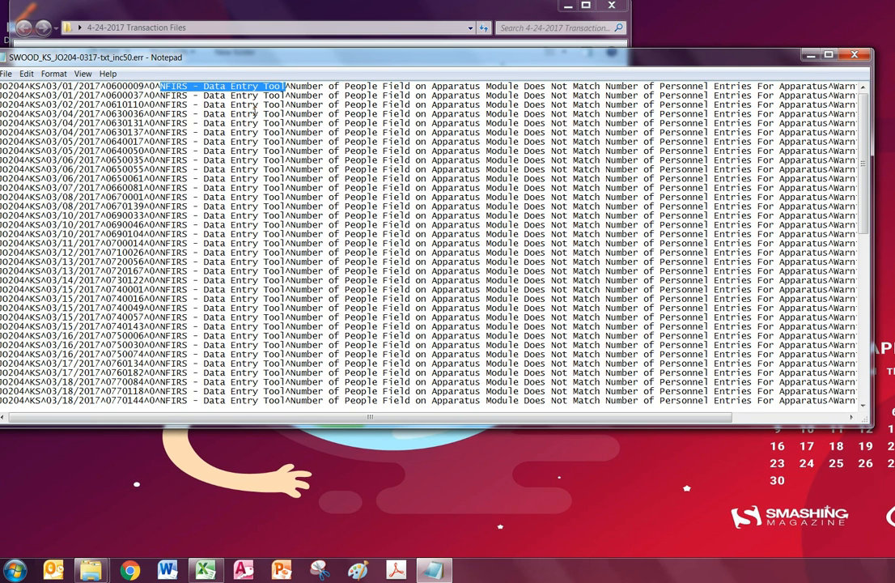
left_click(213, 146)
scroll(213, 146, "down", 8)
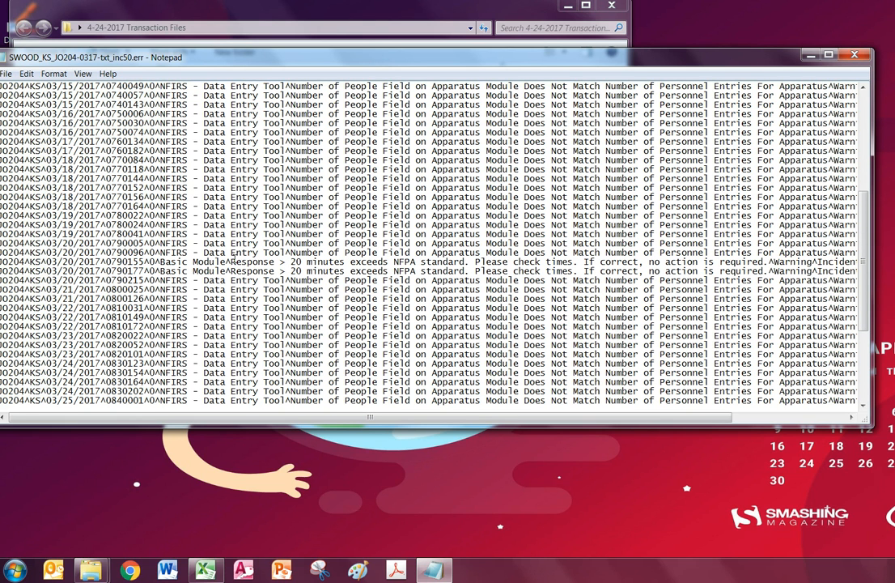
left_click_drag(276, 261, 165, 261)
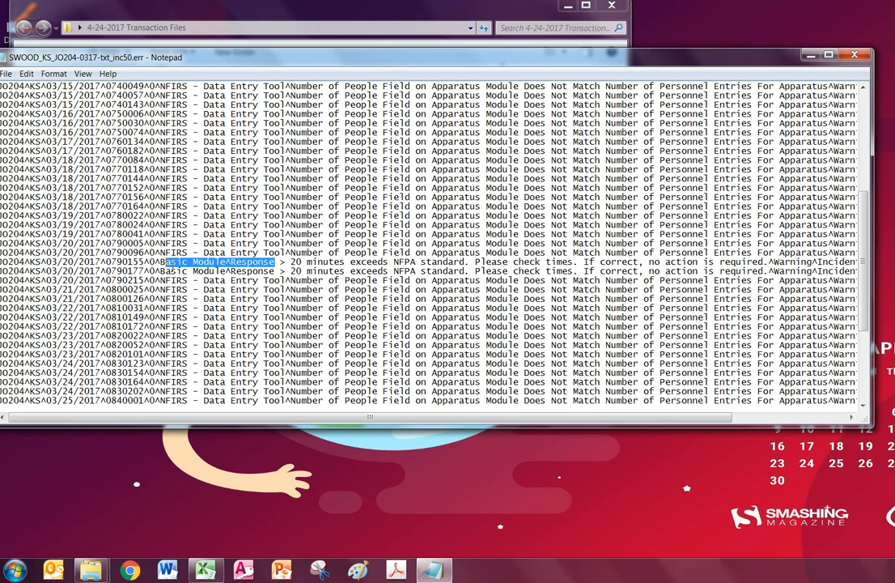
left_click_drag(225, 261, 159, 262)
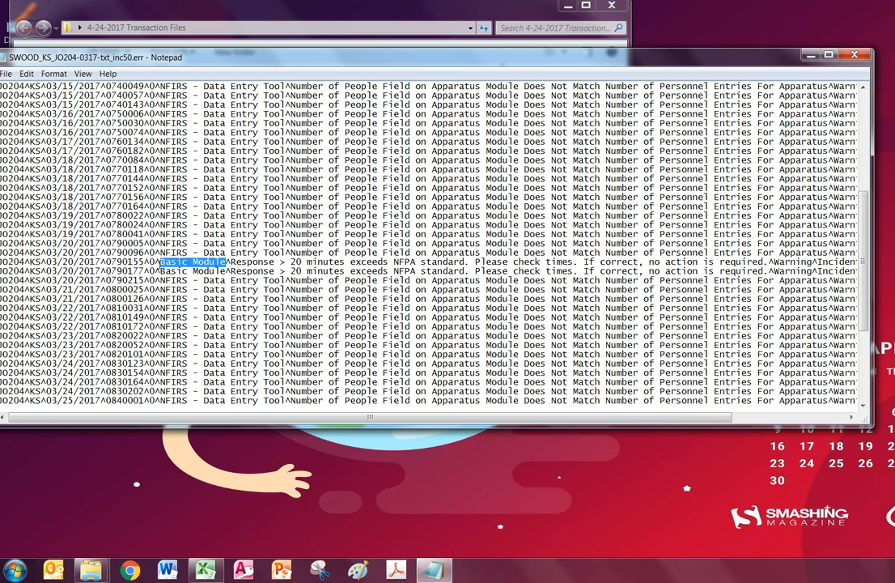
left_click(158, 105)
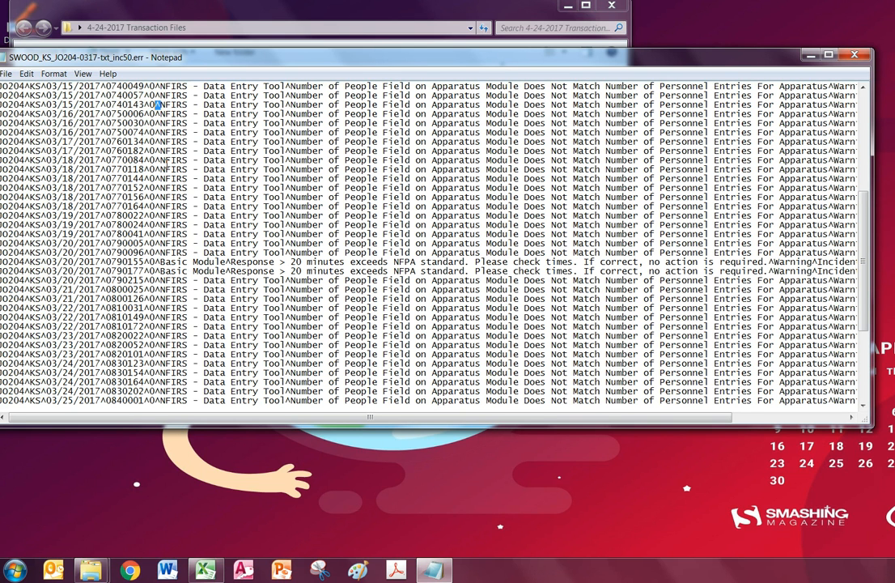
left_click(16, 115)
left_click_drag(26, 114, 32, 115)
left_click(34, 121)
scroll(41, 112, "up", 8)
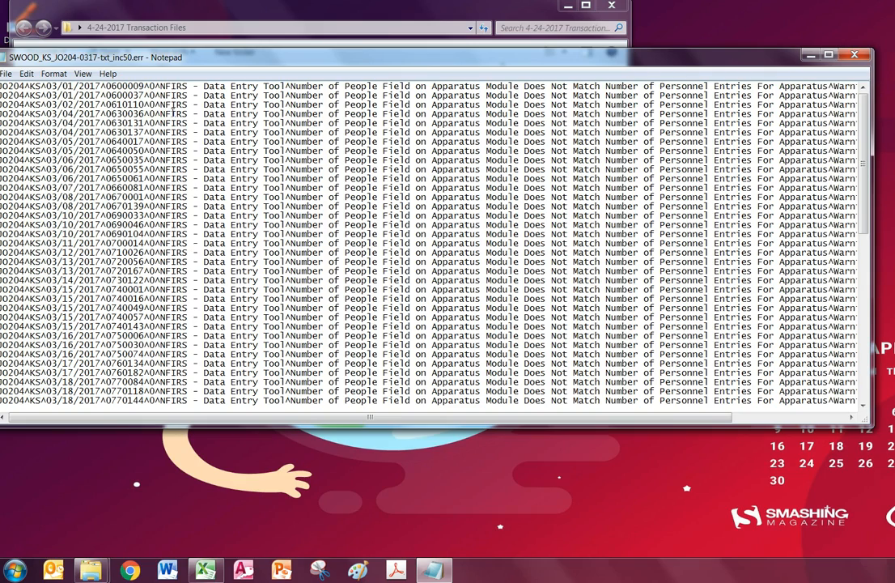
Review the JO204 error file's NFPA response-time warnings, then close Notepad
left_click_drag(444, 417, 526, 418)
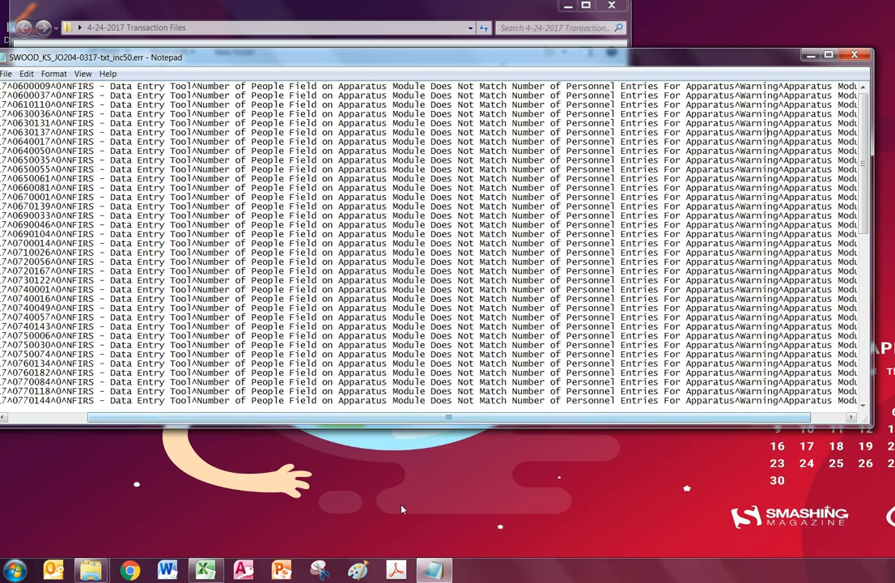
left_click_drag(410, 419, 329, 419)
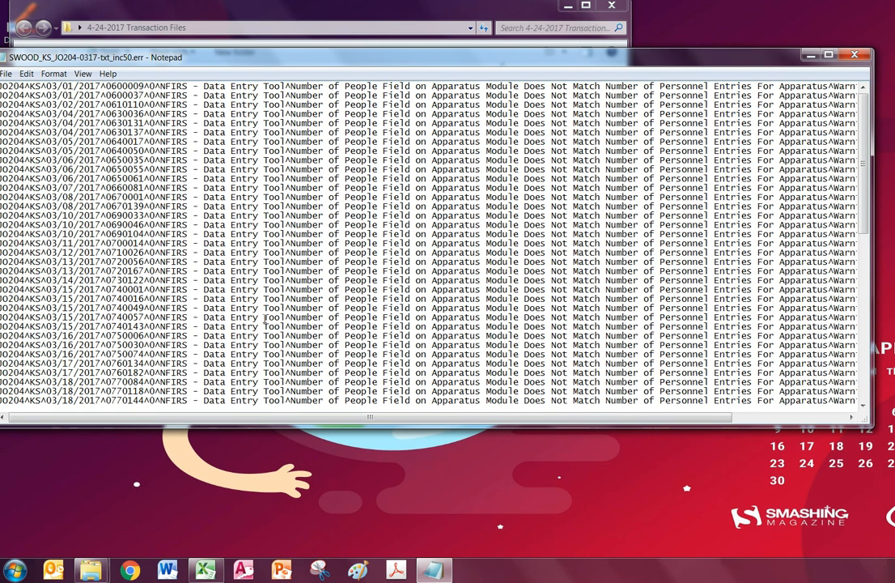
scroll(265, 319, "down", 2)
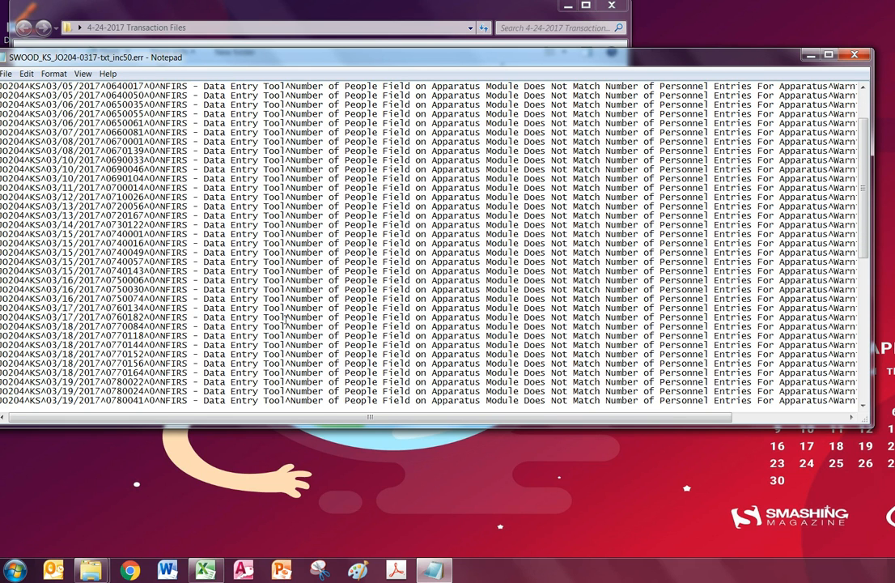
scroll(285, 318, "down", 5)
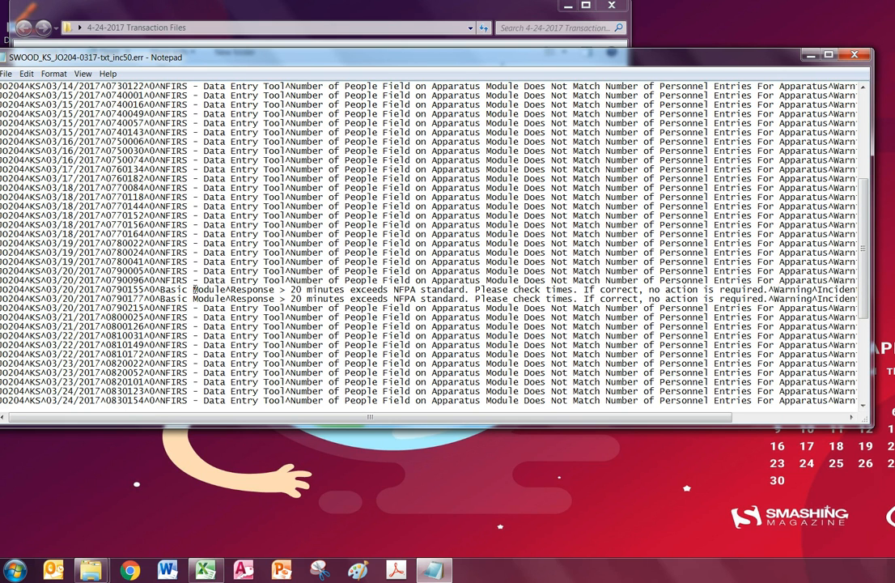
left_click_drag(296, 289, 536, 290)
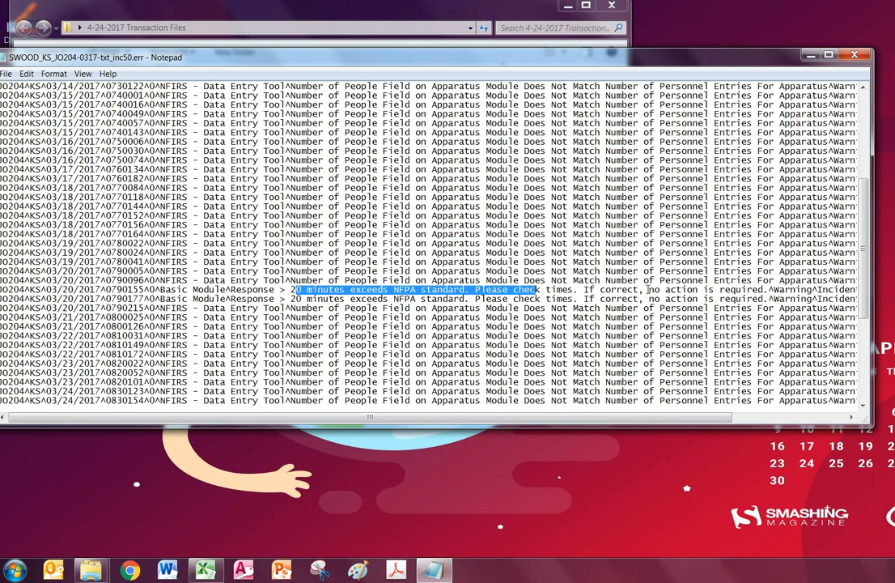
left_click(454, 229)
scroll(454, 228, "down", 3)
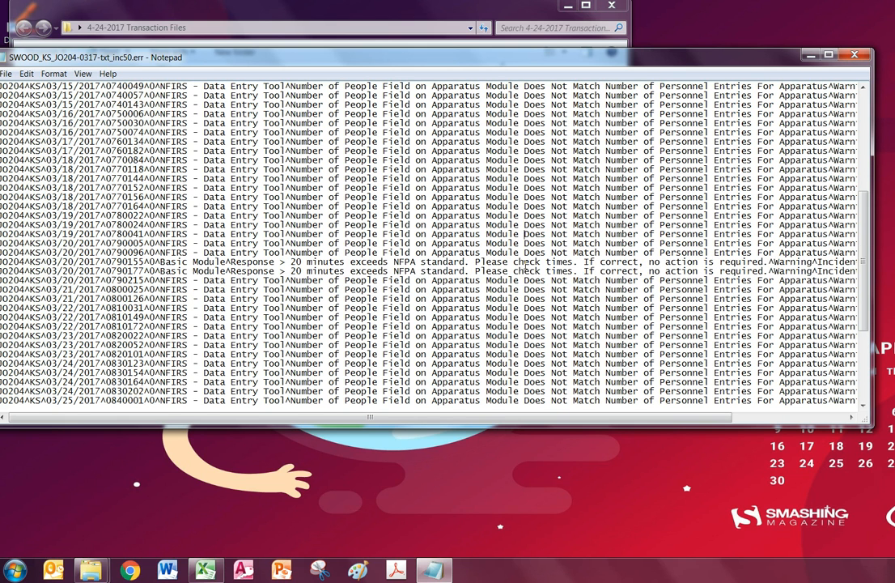
scroll(550, 259, "down", 4)
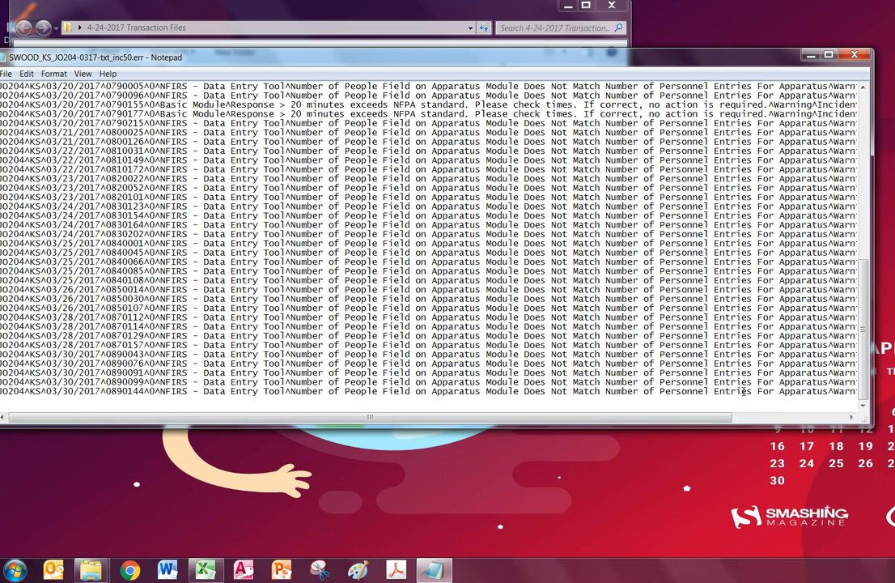
left_click(854, 54)
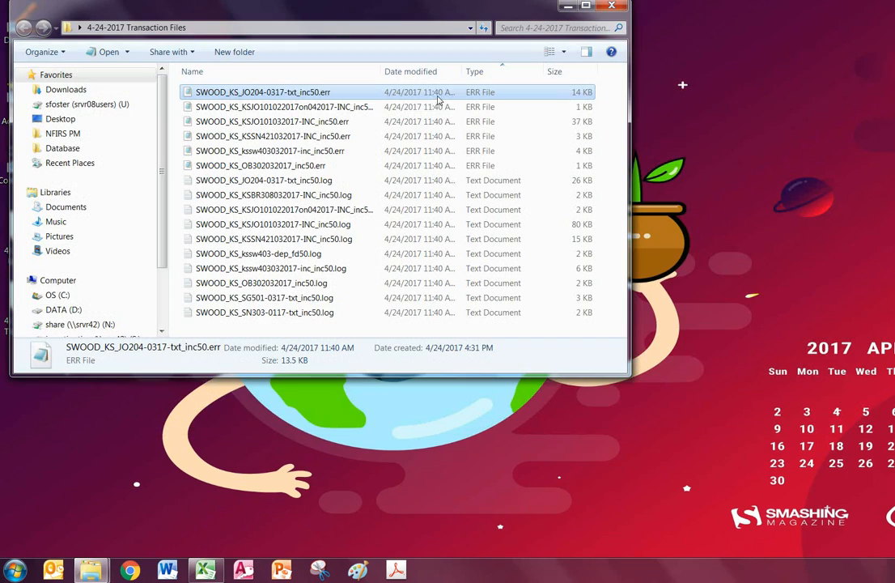
Delete the JO204 error file, then review and delete the KSJO101022017on042017 error file
key("Delete")
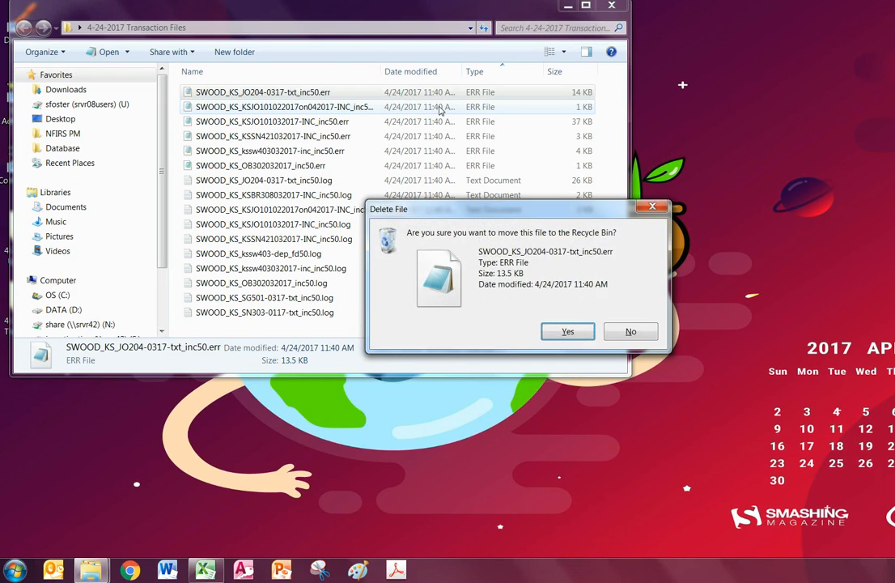
key("Return")
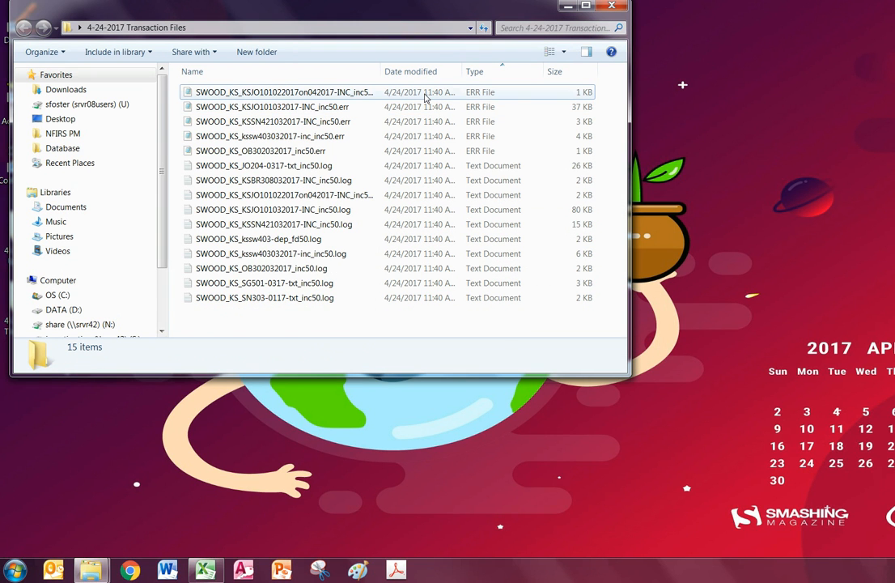
double_click(425, 96)
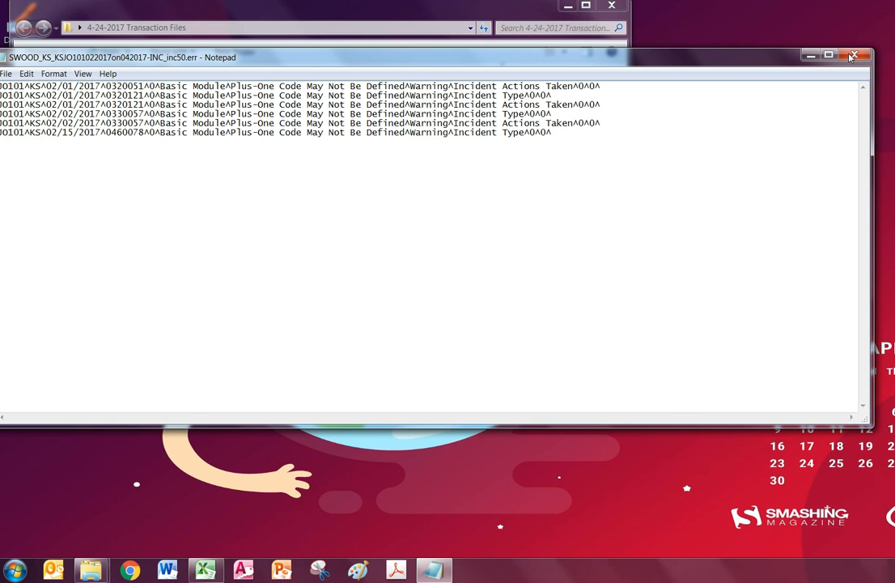
key("alt+F4")
key("Delete")
key("Return")
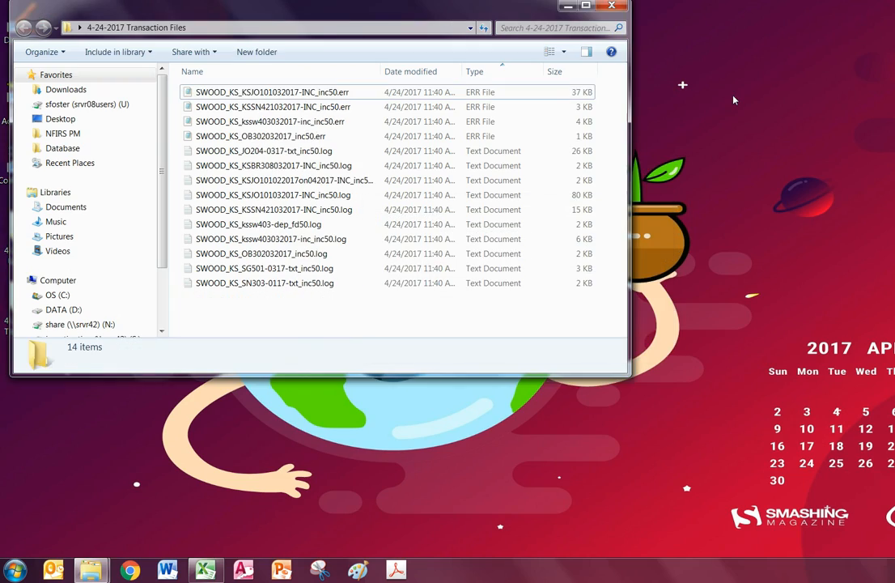
Preview KSJO101032017-INC, open the four error files in Notepad, and start a blank Excel workbook
double_click(378, 94)
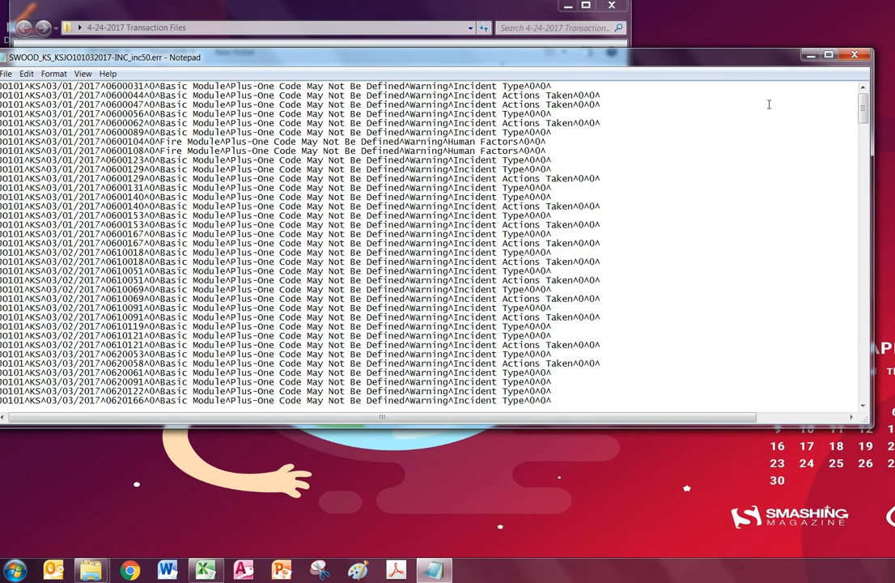
left_click(861, 56)
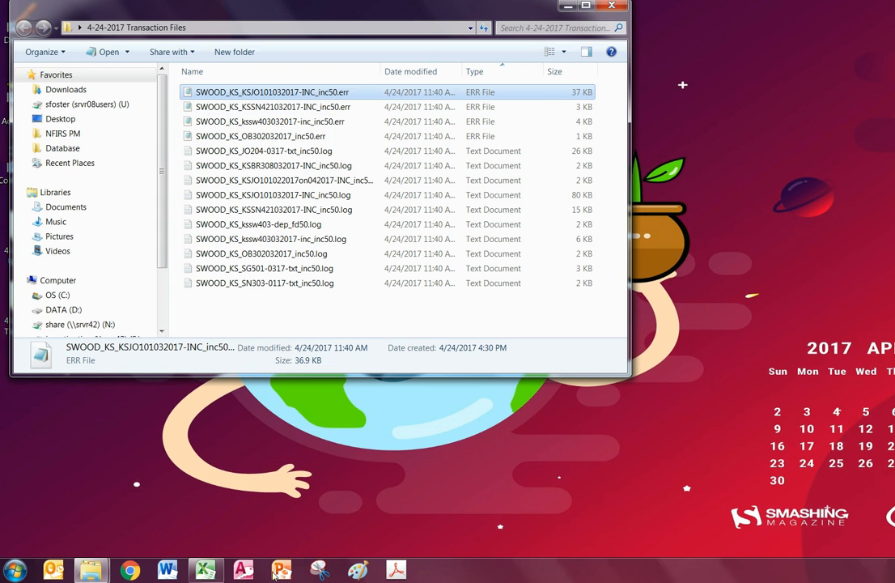
mouse_move(205, 570)
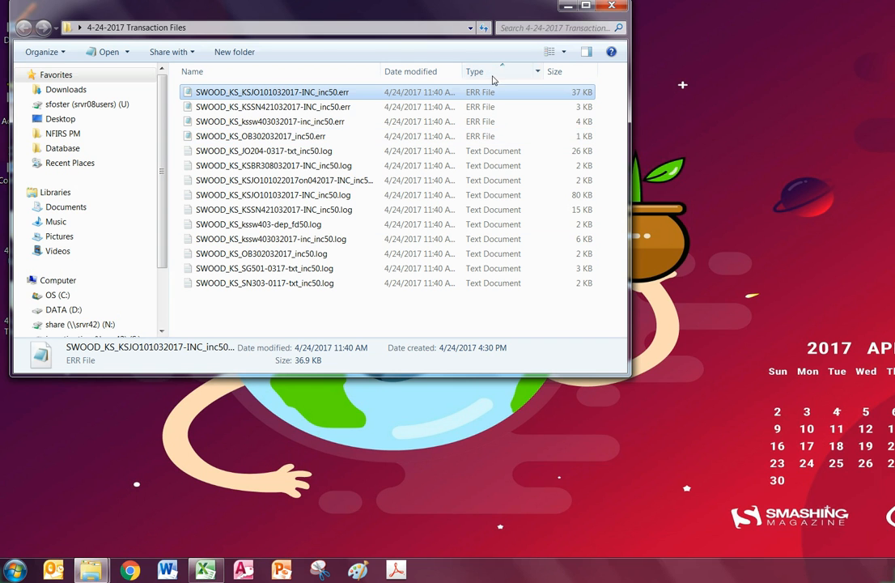
left_click(482, 137, "shift")
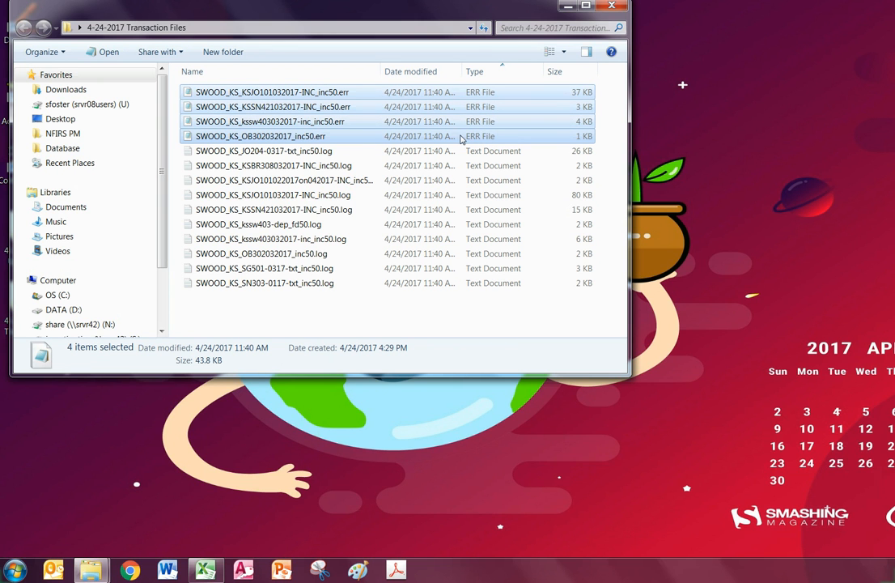
key("Return")
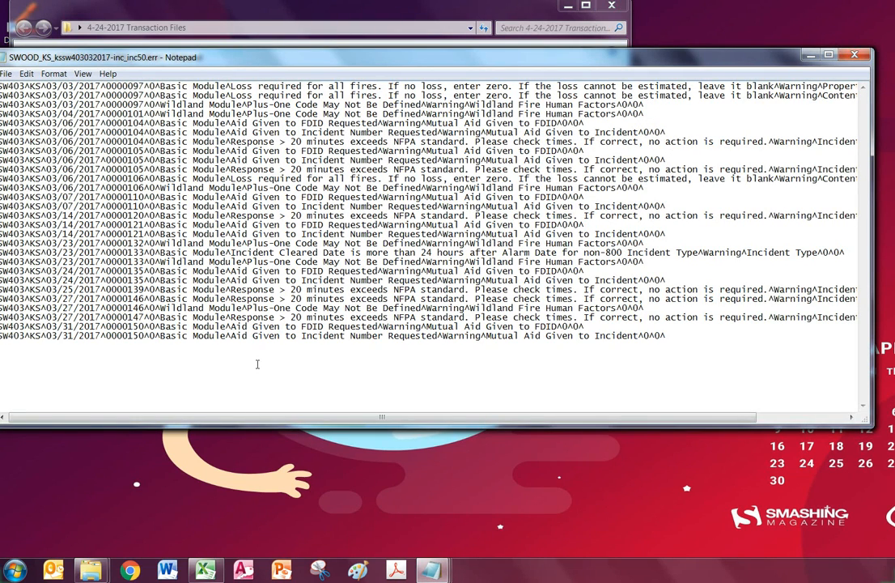
left_click(207, 571)
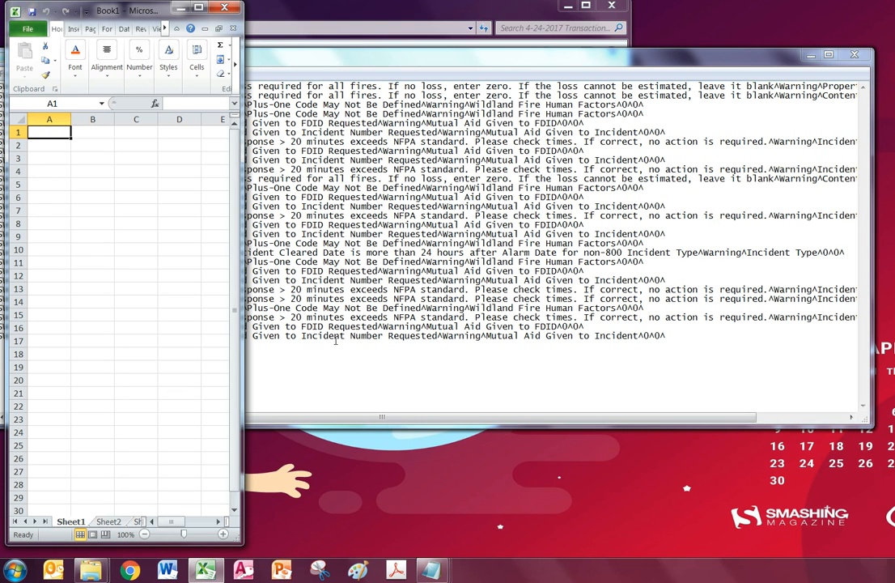
Copy all of the kssw403 error file's text and paste it into Excel at A1
left_click(530, 283)
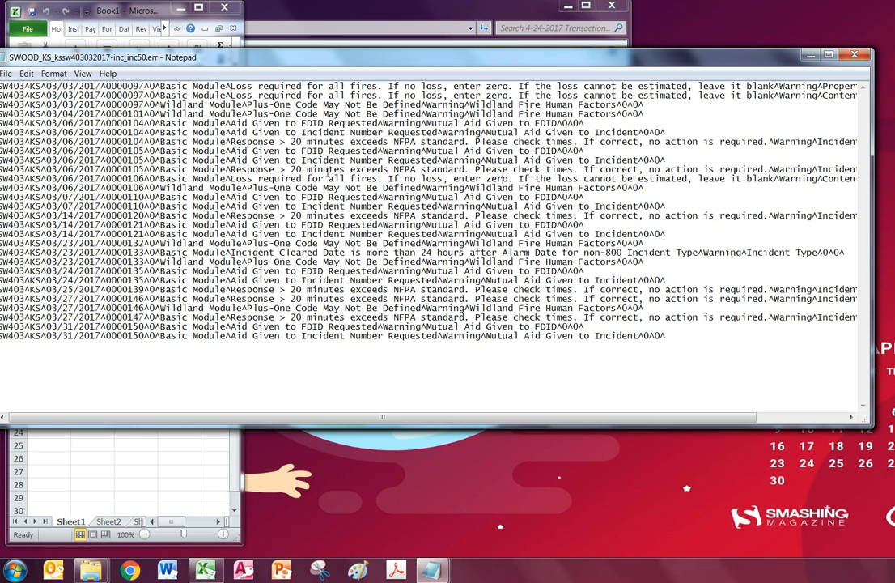
key("ctrl+a")
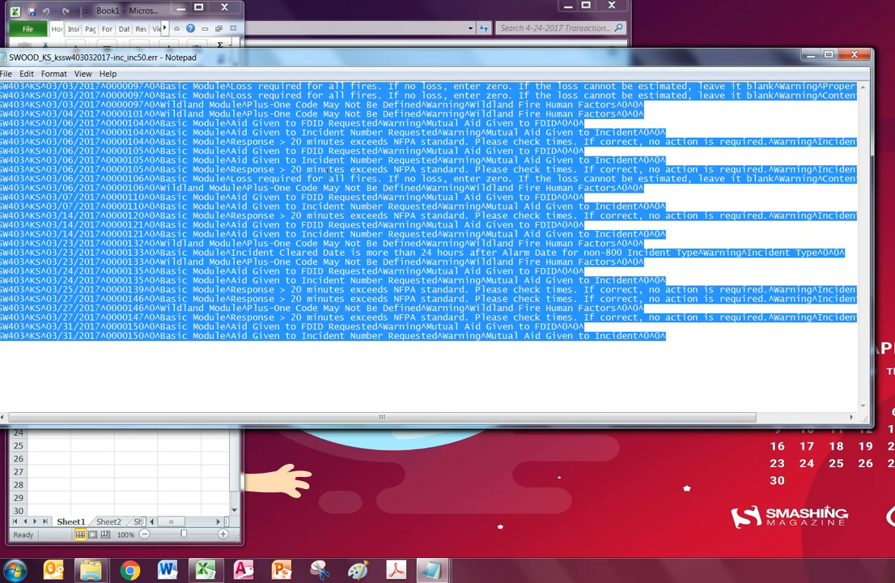
right_click(348, 198)
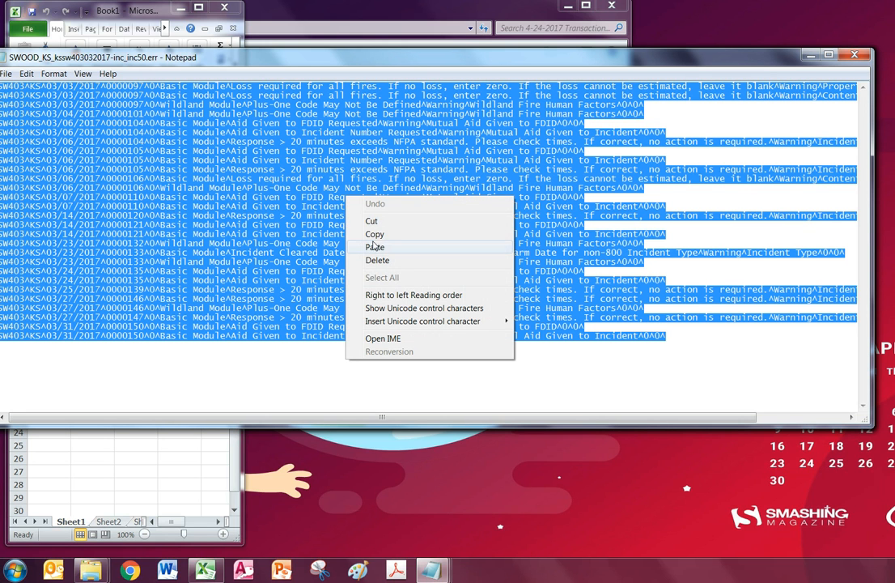
left_click(206, 487)
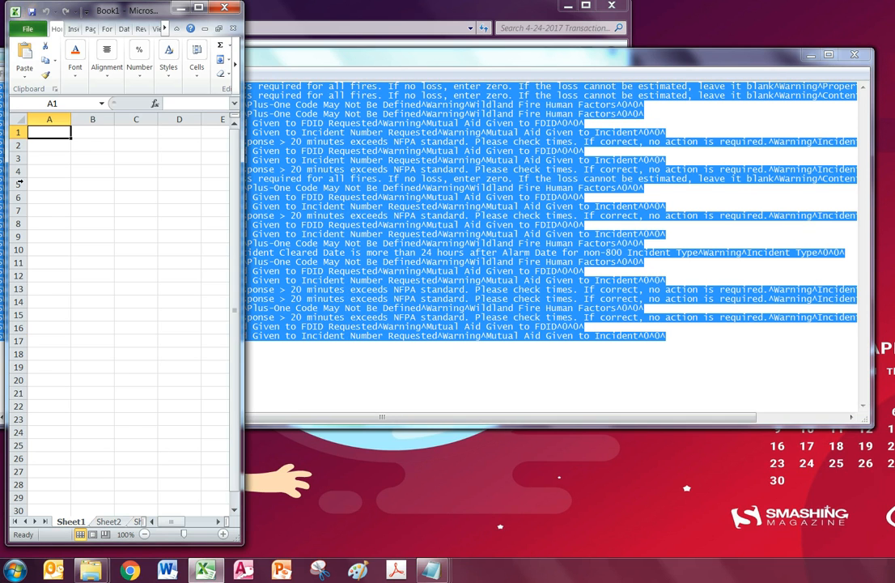
key("ctrl+v")
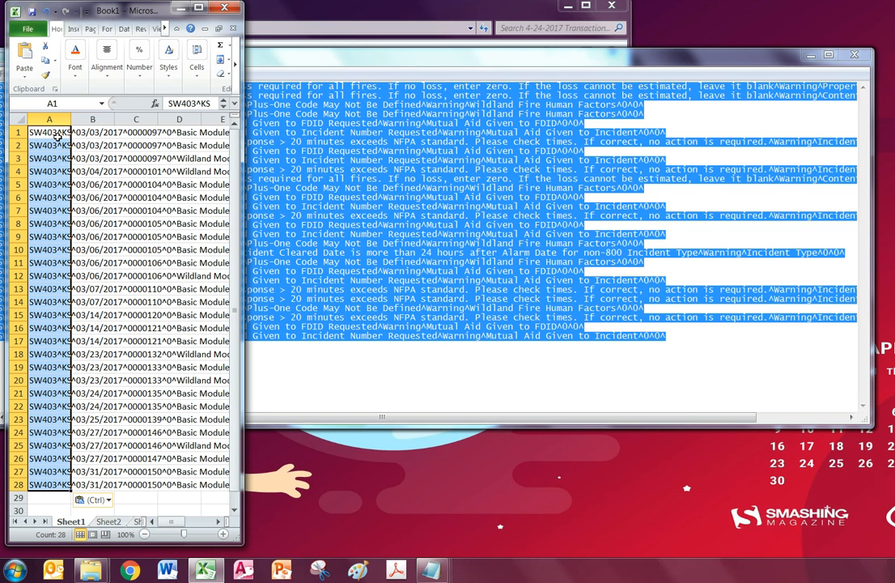
Confirm the pasted lines end at A28, move to A29, and close the kssw403 file
right_click(59, 135)
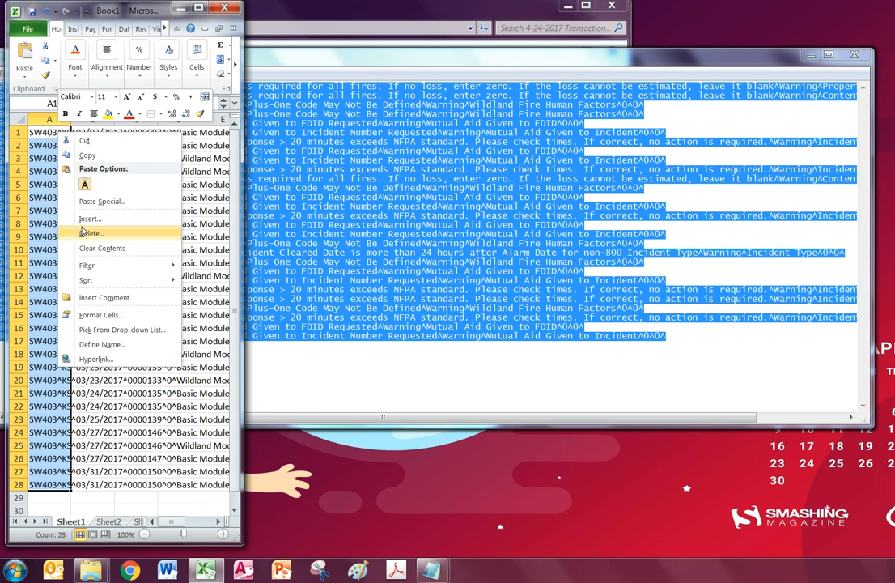
left_click(38, 171)
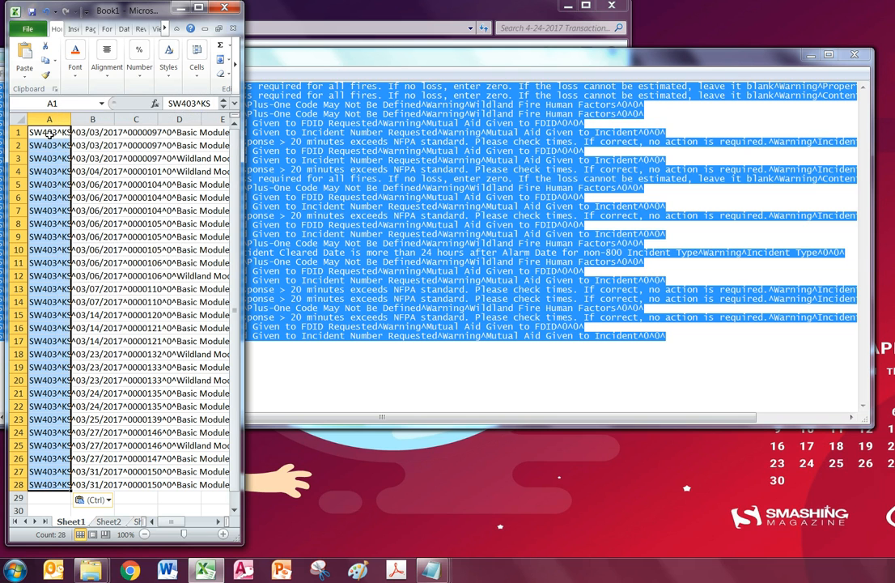
left_click(57, 134)
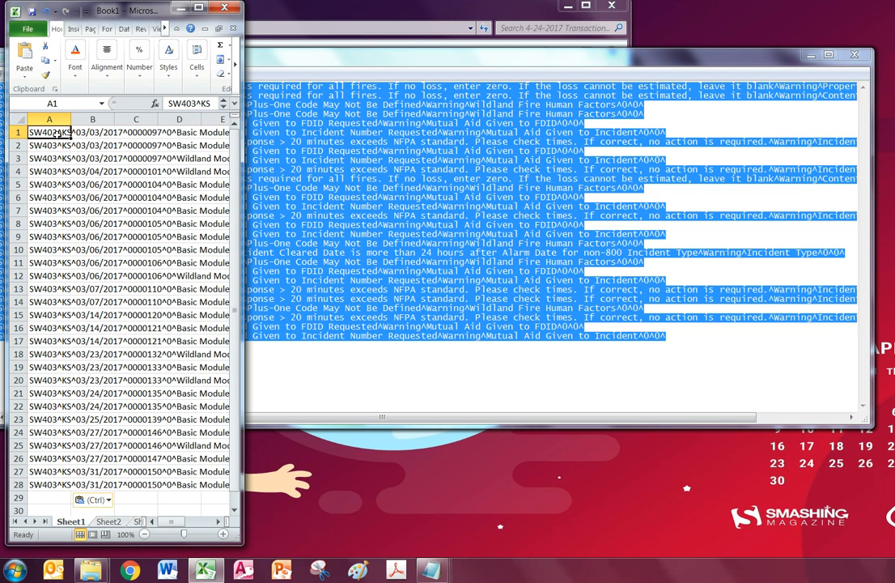
left_click(44, 498)
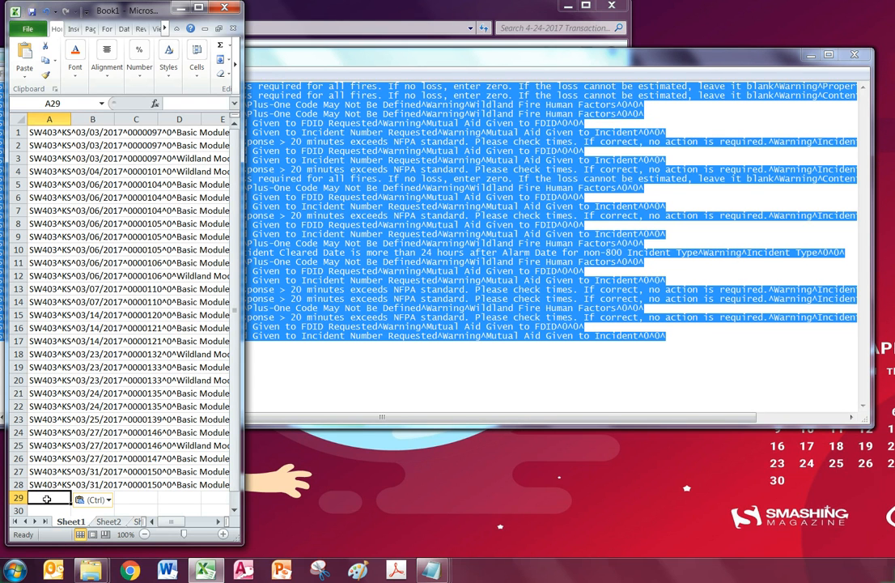
left_click(38, 131)
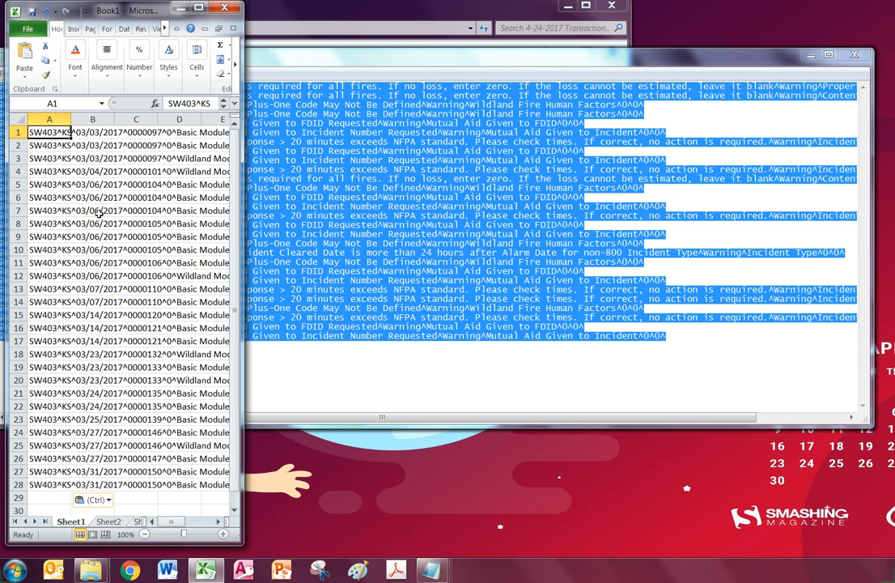
key("ctrl+Down")
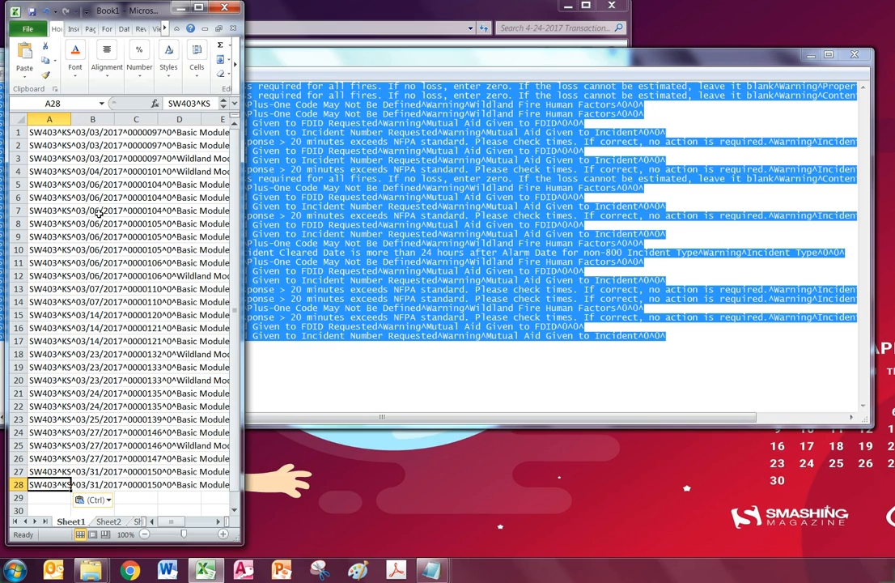
key("Down")
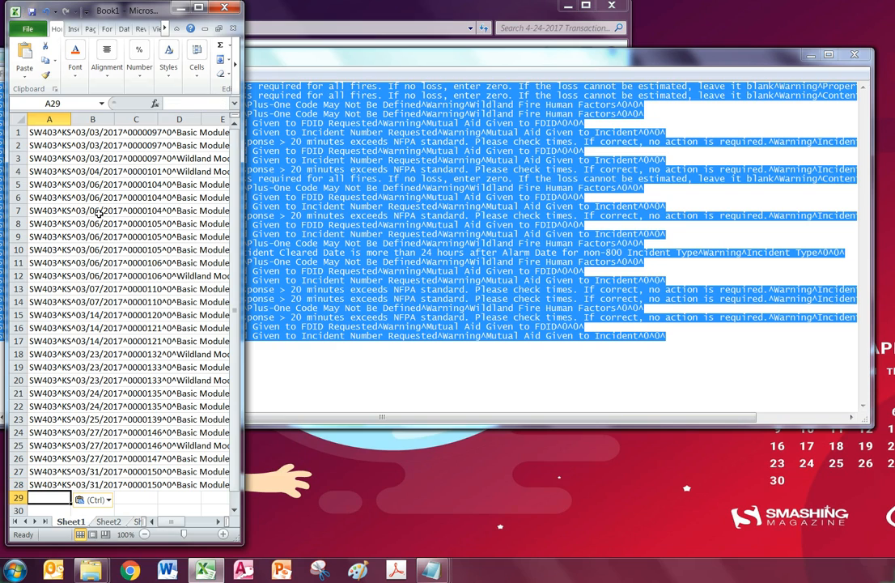
left_click(740, 57)
left_click(858, 55)
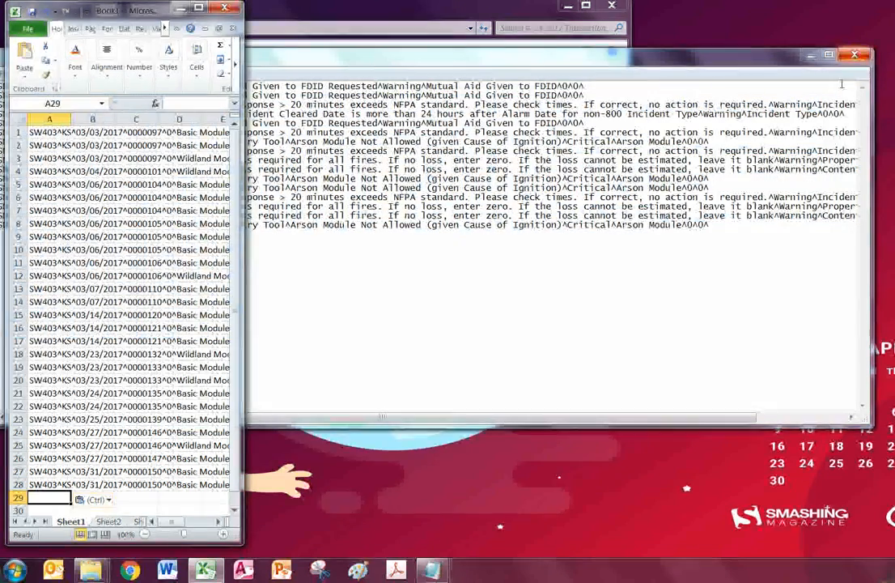
Paste the KSSN error lines from A29 down to A44 and close that file
left_click(710, 234)
key("ctrl+a")
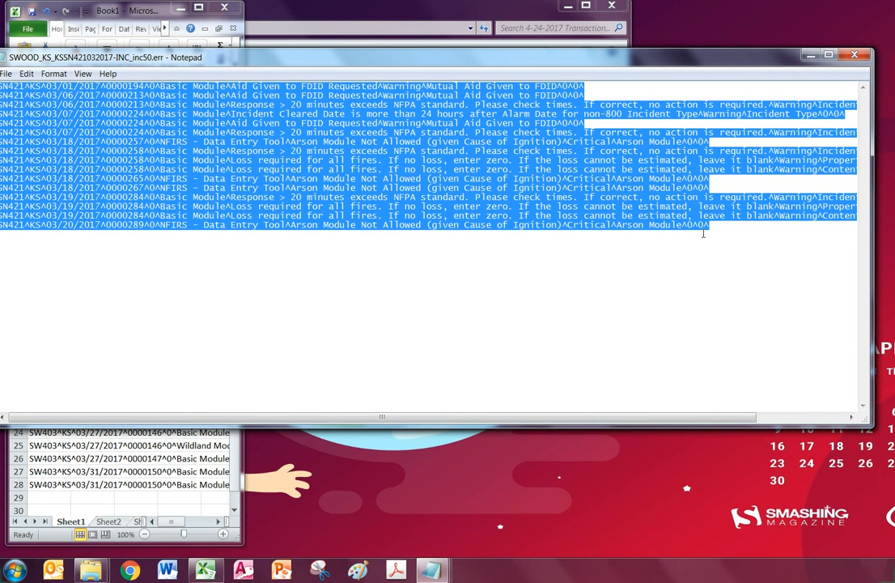
left_click(47, 496)
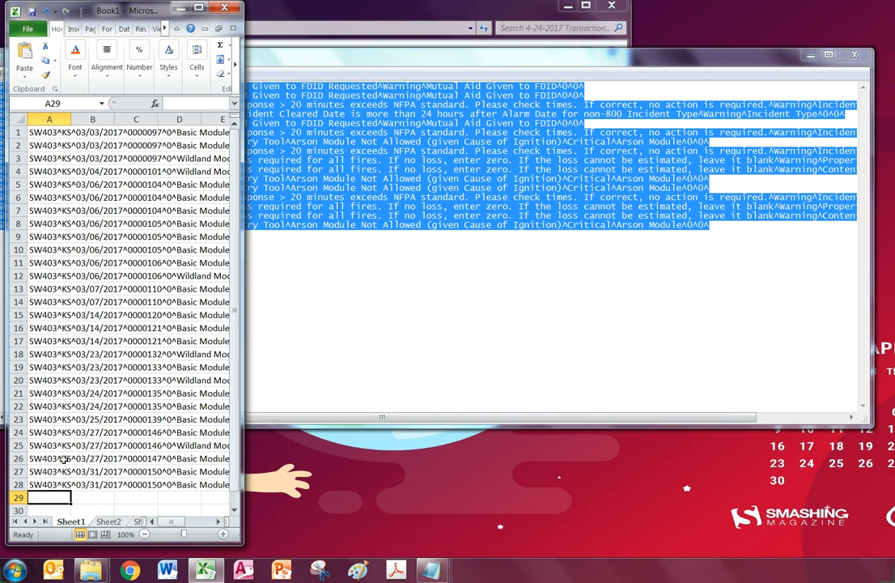
key("ctrl+v")
scroll(40, 429, "down", 9)
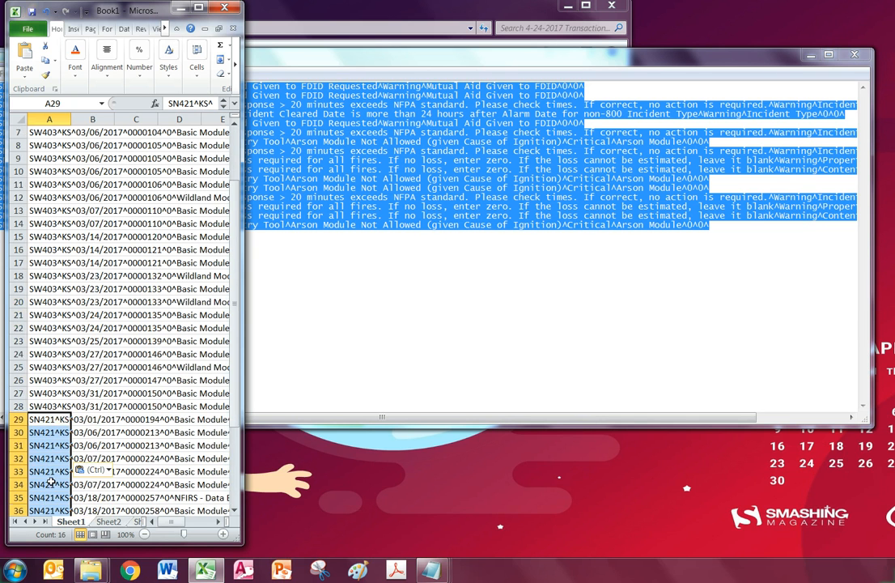
left_click(53, 354)
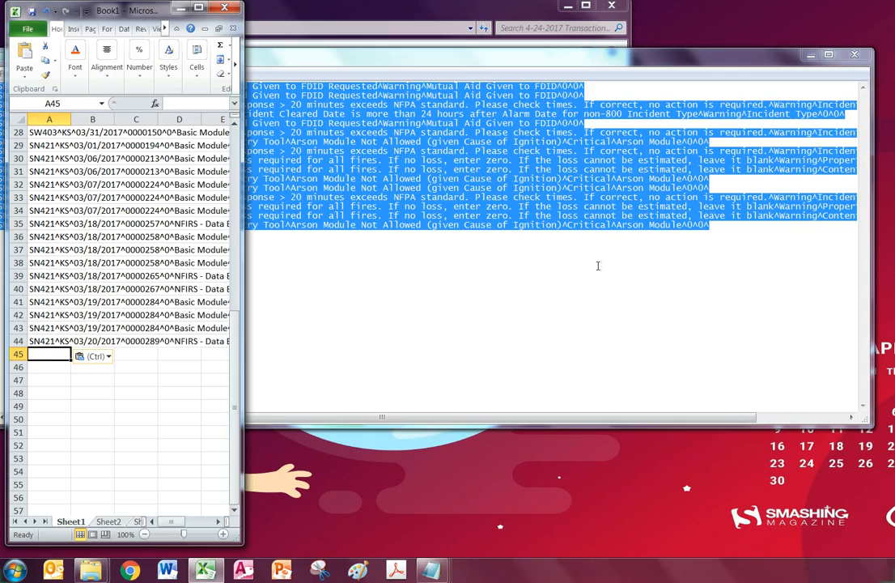
left_click(595, 267)
left_click(857, 55)
Append the KSJO error lines from A45 through A392 and close that file
left_click(691, 180)
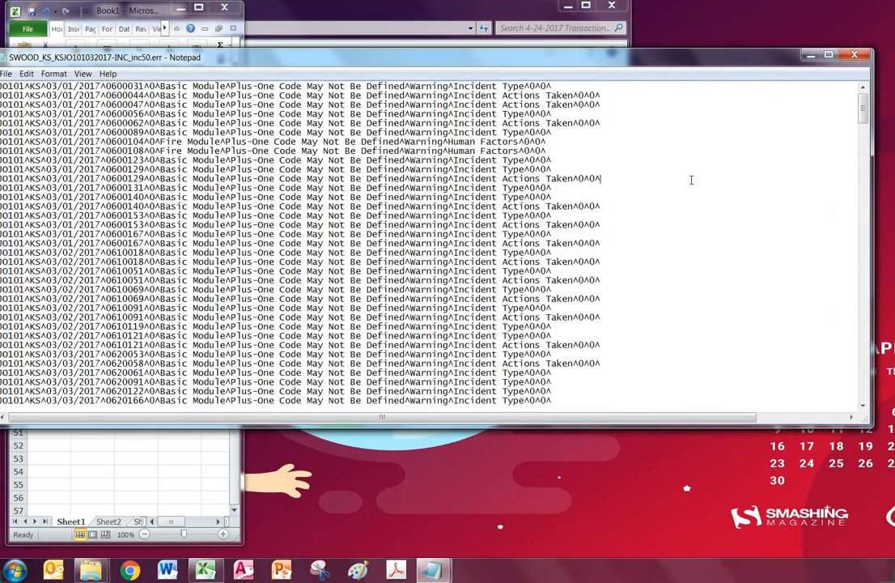
key("ctrl+a")
key("ctrl+c")
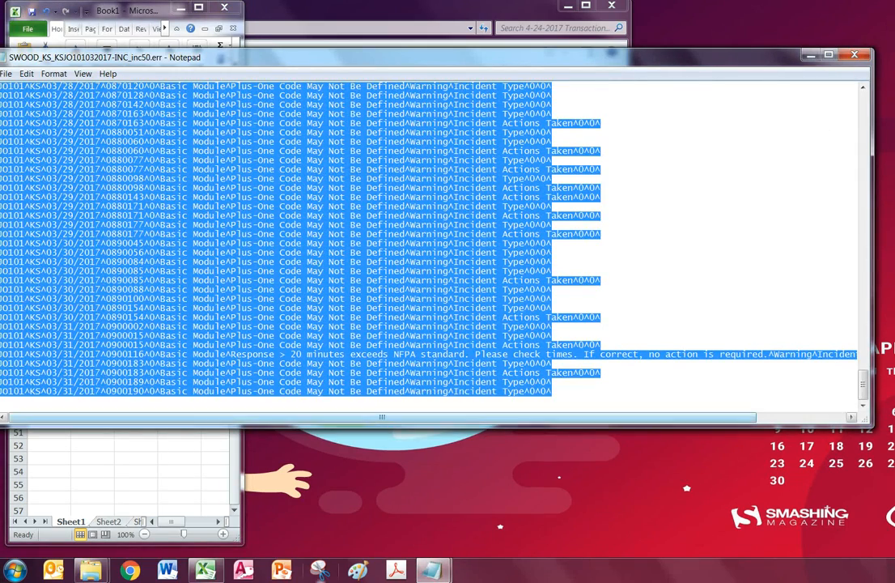
key("alt+Tab")
key("ctrl+v")
left_click(51, 362)
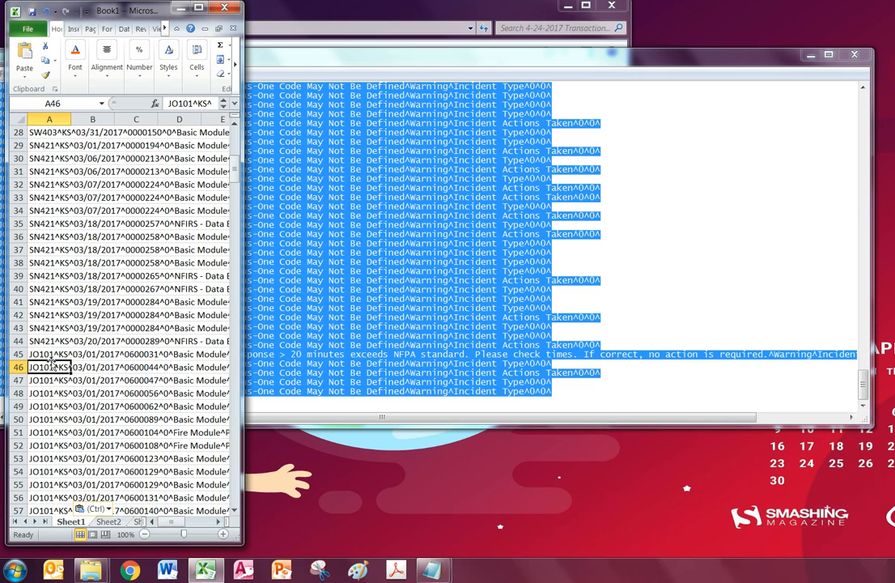
key("ctrl+Down")
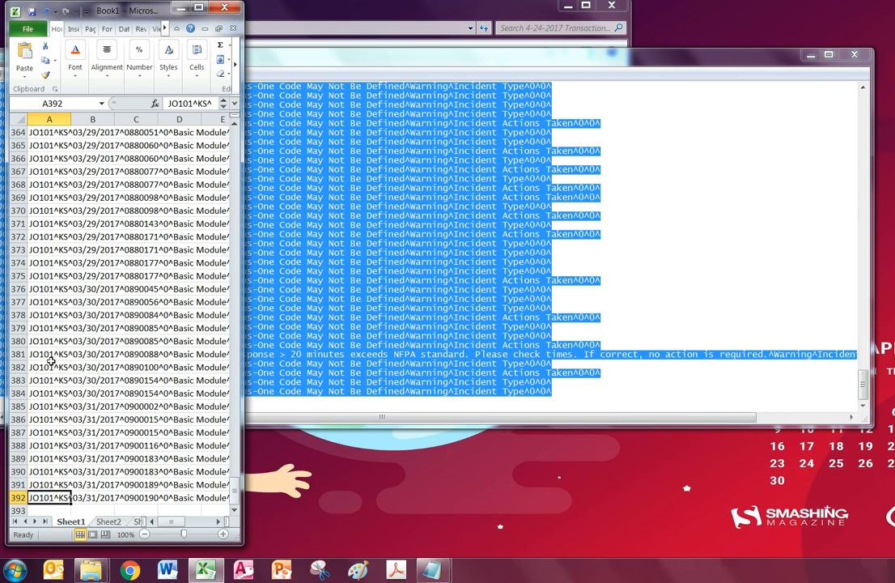
key("Down")
left_click(737, 82)
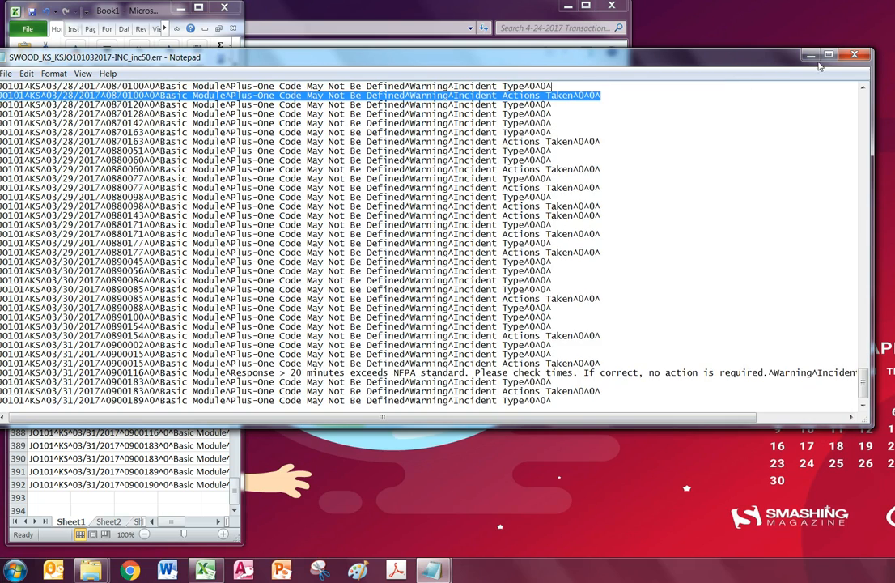
left_click(852, 55)
Paste the six OB302 lines at A393–A398, close the file, and minimize Explorer
left_click(757, 178)
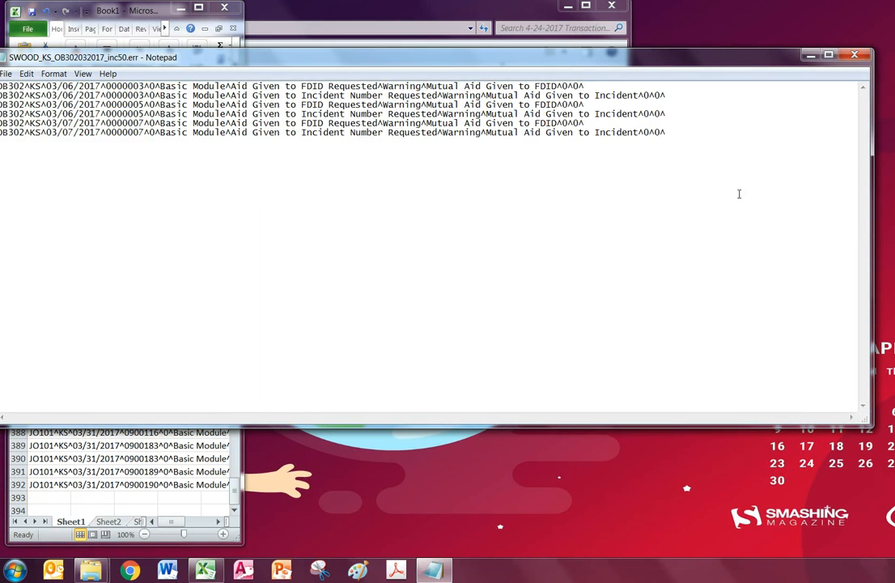
key("ctrl+a")
left_click(47, 497)
key("ctrl+v")
scroll(51, 471, "down", 4)
left_click(49, 420)
left_click(762, 154)
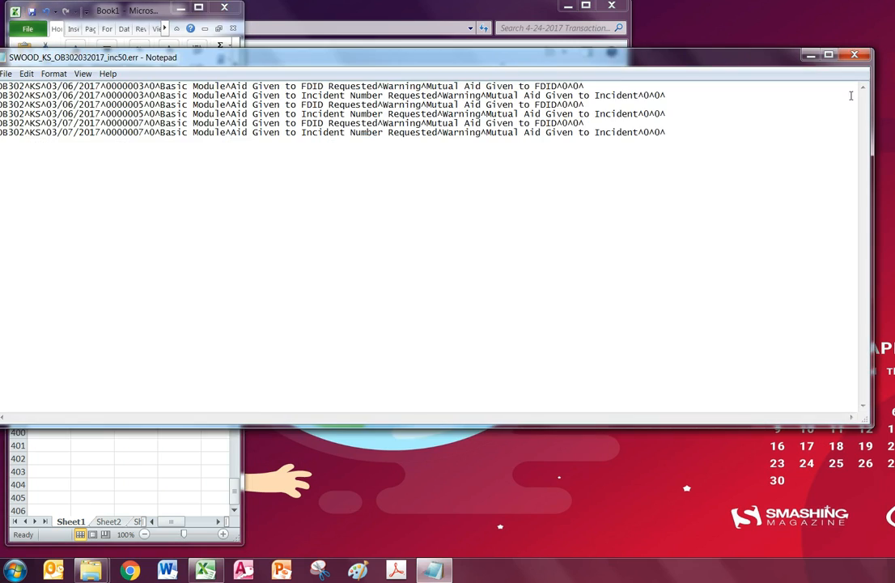
left_click(854, 54)
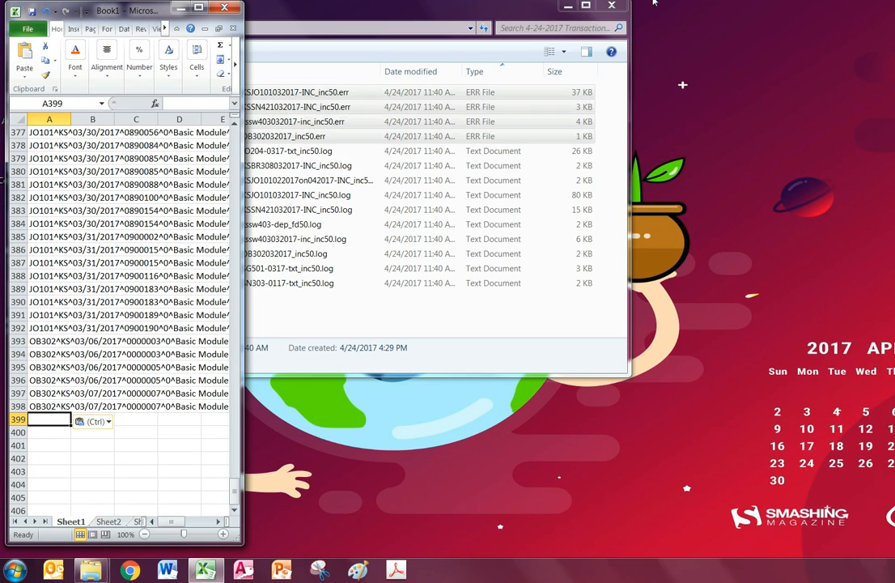
left_click(568, 5)
Widen the Excel window, review the records from A1, and select all of column A
left_click_drag(243, 169, 875, 168)
scroll(162, 279, "up", 20)
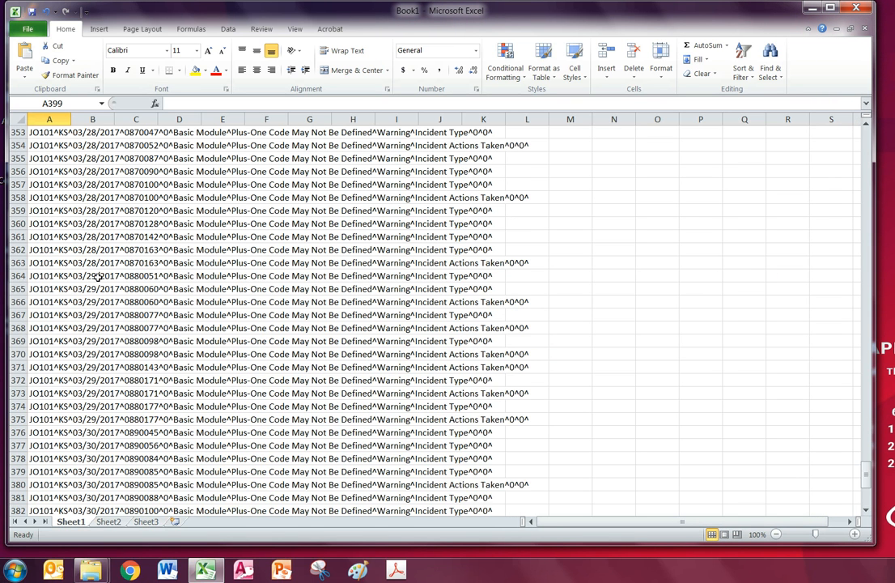
left_click(51, 261)
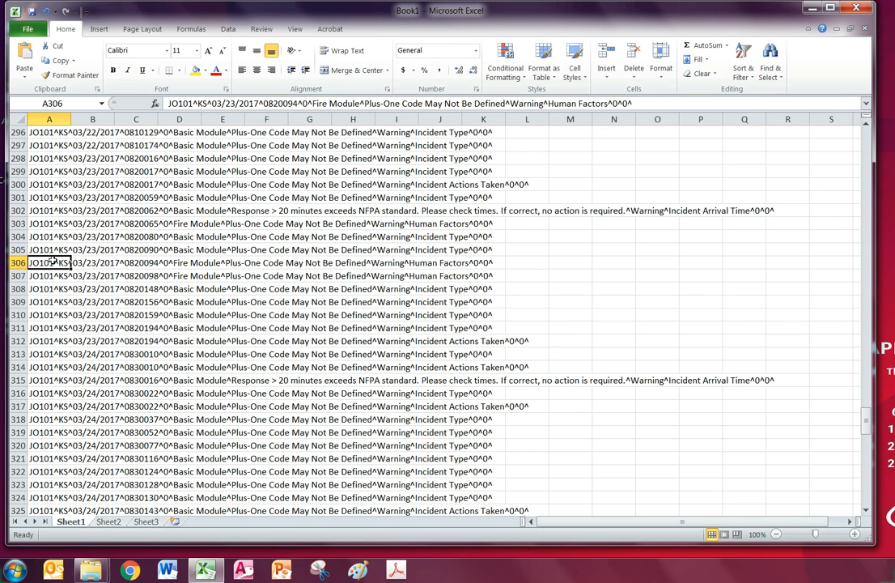
key("ctrl+Home")
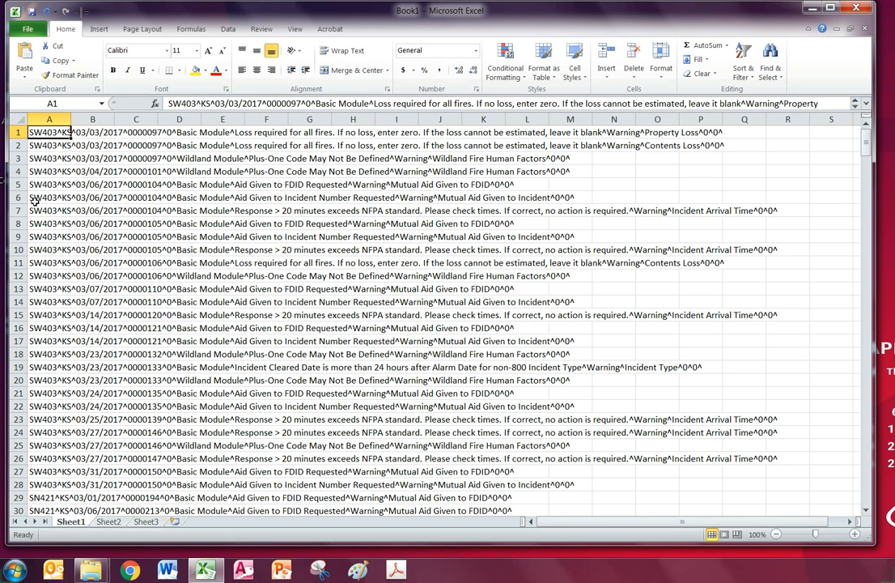
left_click(36, 168)
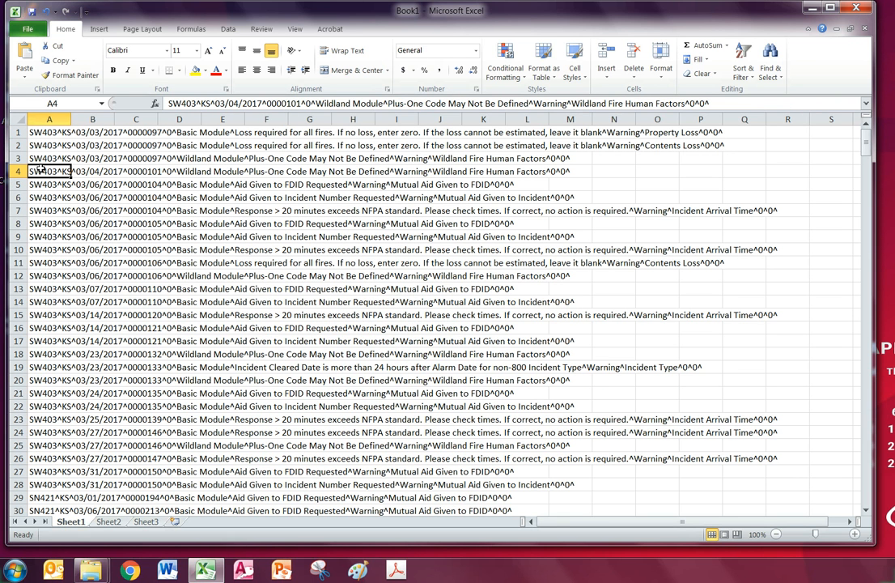
left_click(44, 133)
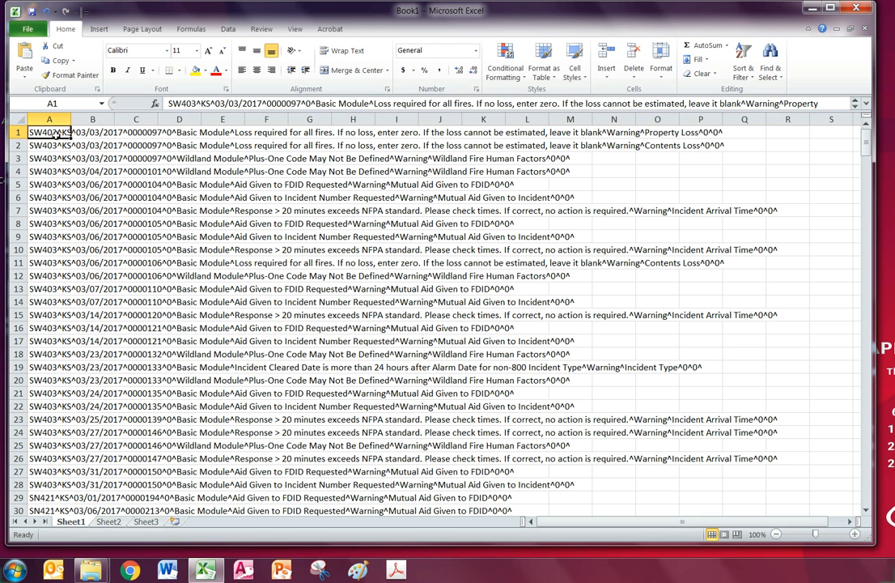
left_click(76, 132)
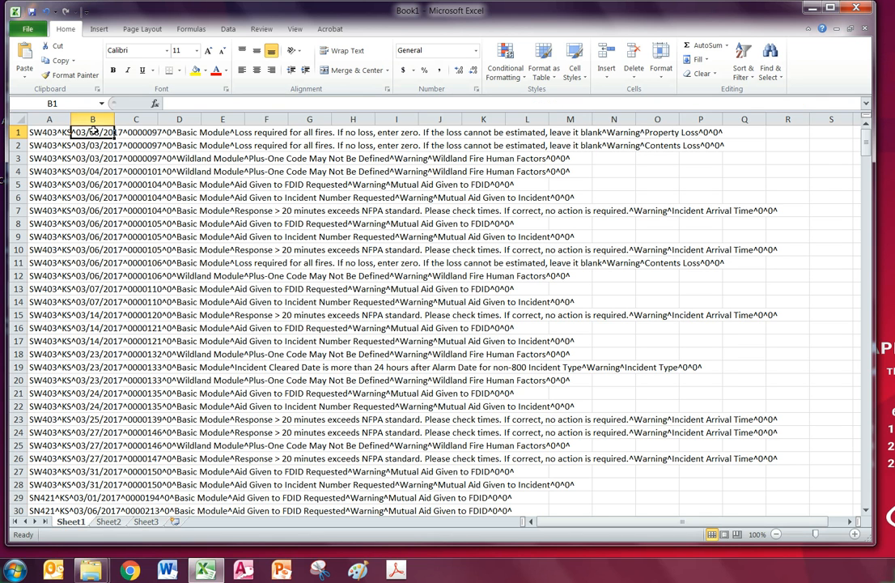
left_click(52, 133)
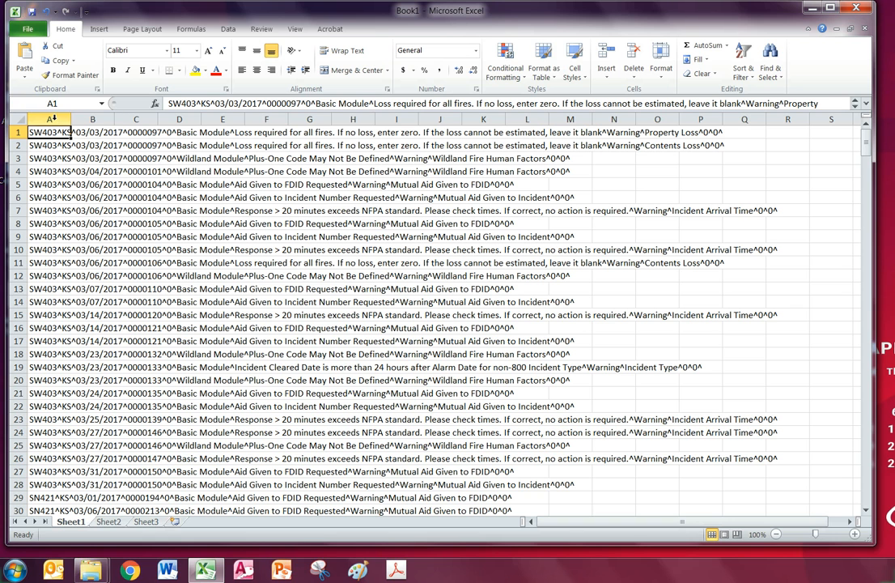
left_click(59, 119)
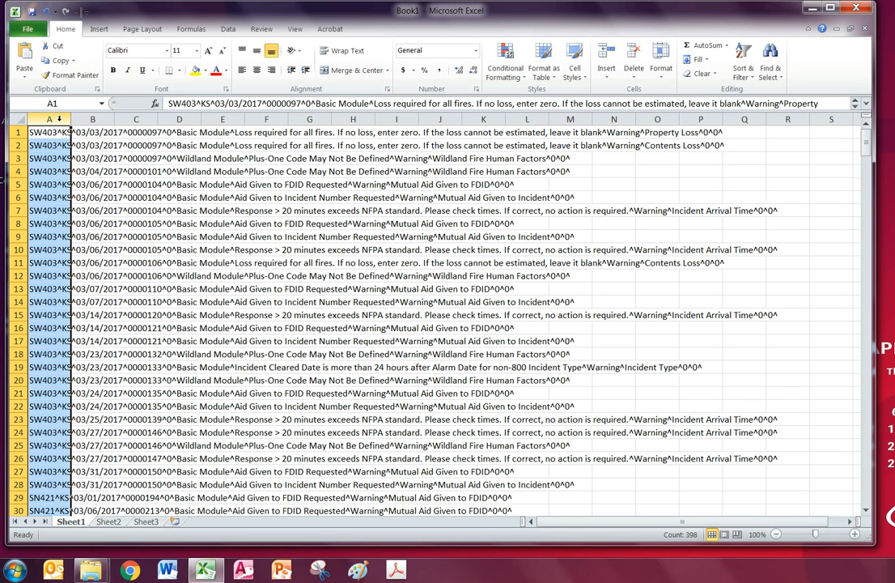
left_click(228, 30)
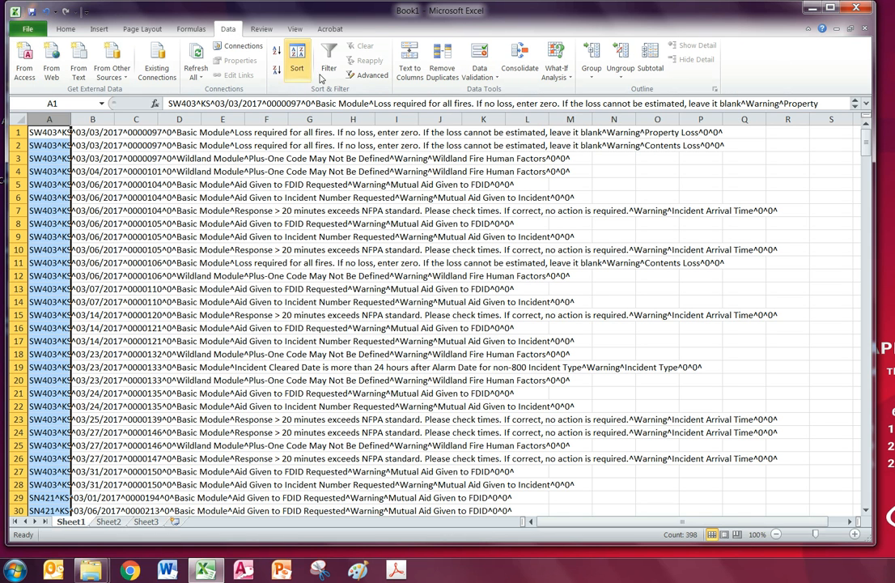
Run Text to Columns on column A as Delimited, with ^ as the Other separator
left_click(414, 73)
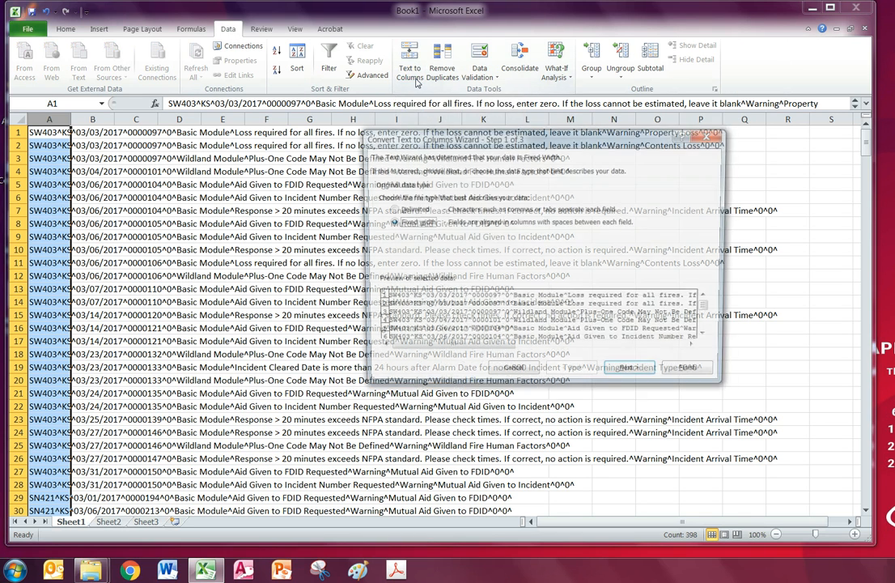
left_click(390, 210)
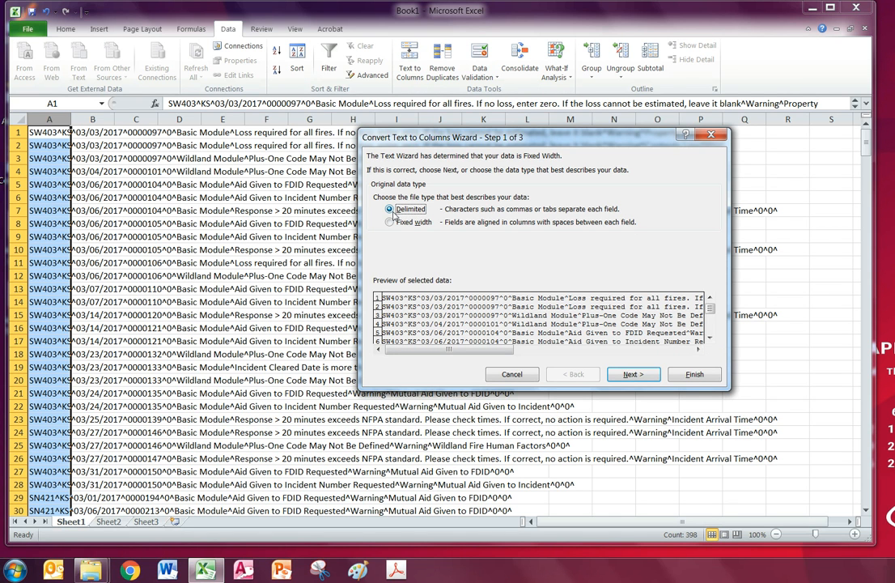
left_click(650, 378)
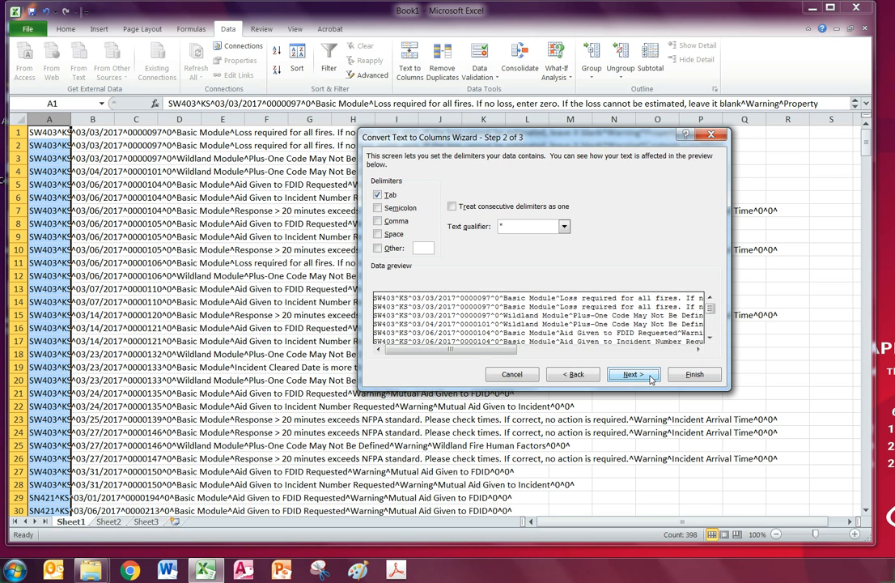
left_click(378, 250)
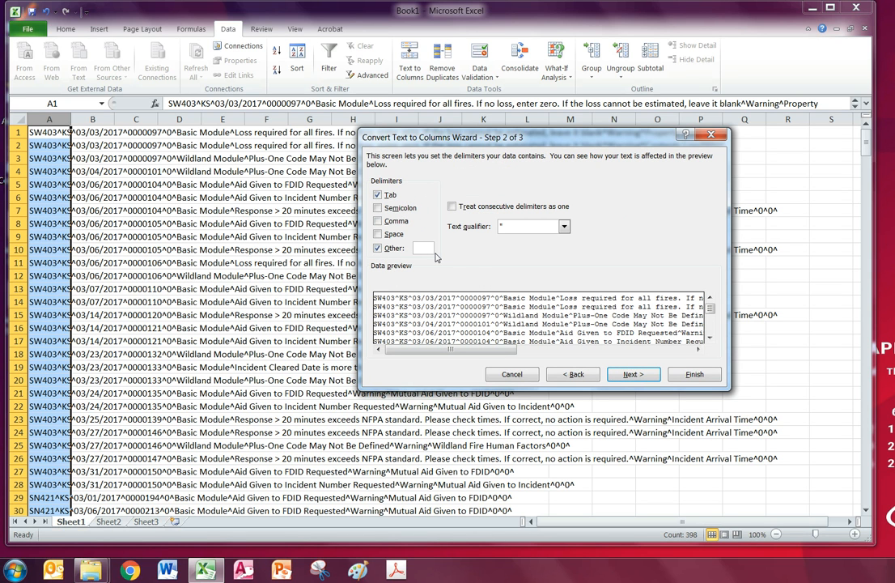
type("^")
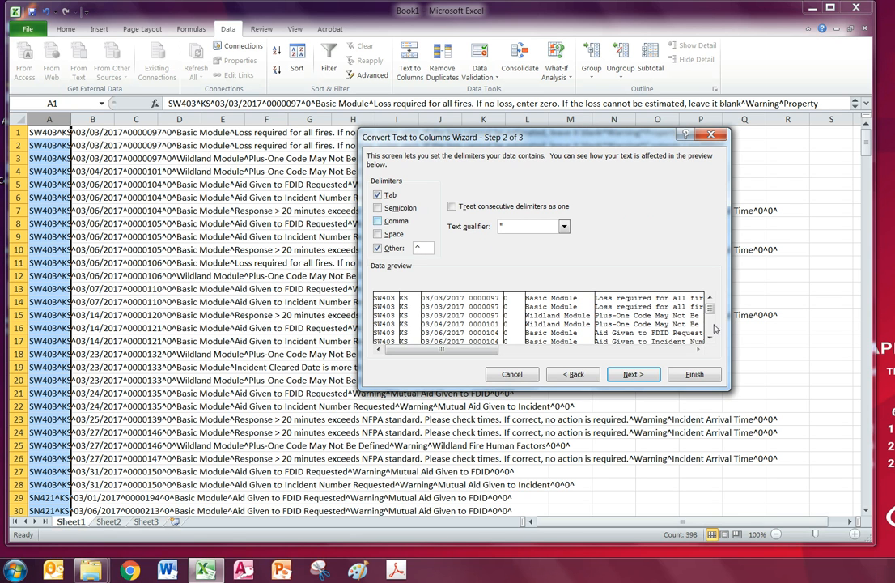
left_click(692, 375)
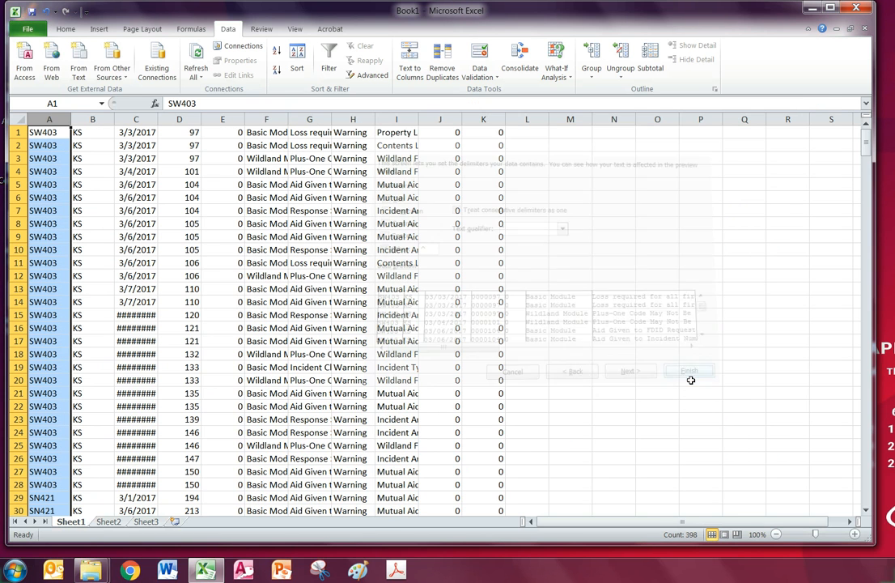
Review the split fields across row 1 and AutoFit every column width on the sheet
left_click(386, 276)
left_click(42, 136)
key("Right")
key("Right")
key("Right")
key("Right")
key("Right")
key("Right")
key("Right")
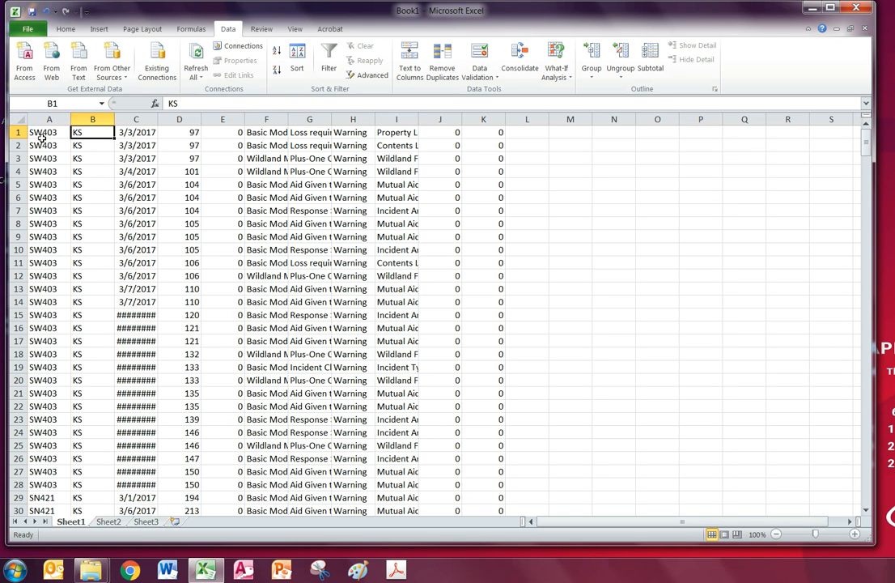
key("Right")
key("Right")
key("Right")
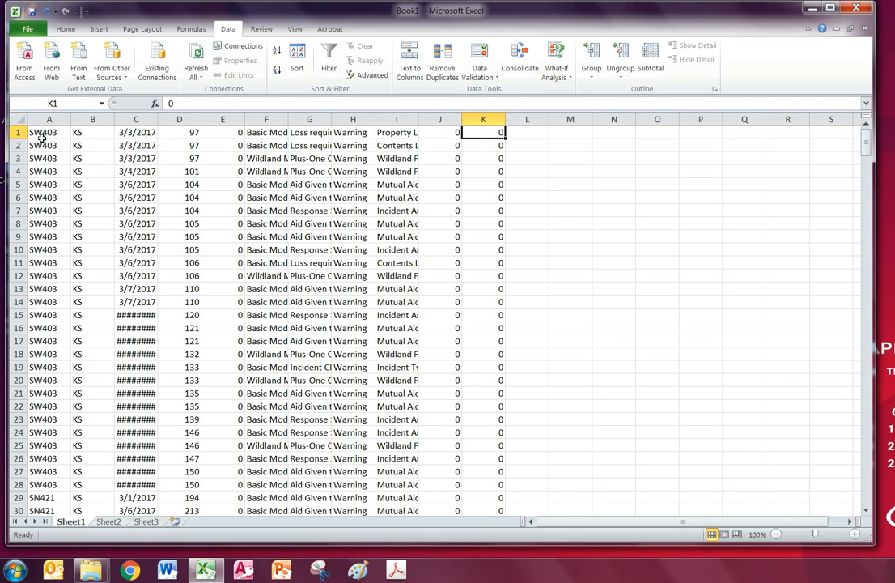
left_click(21, 119)
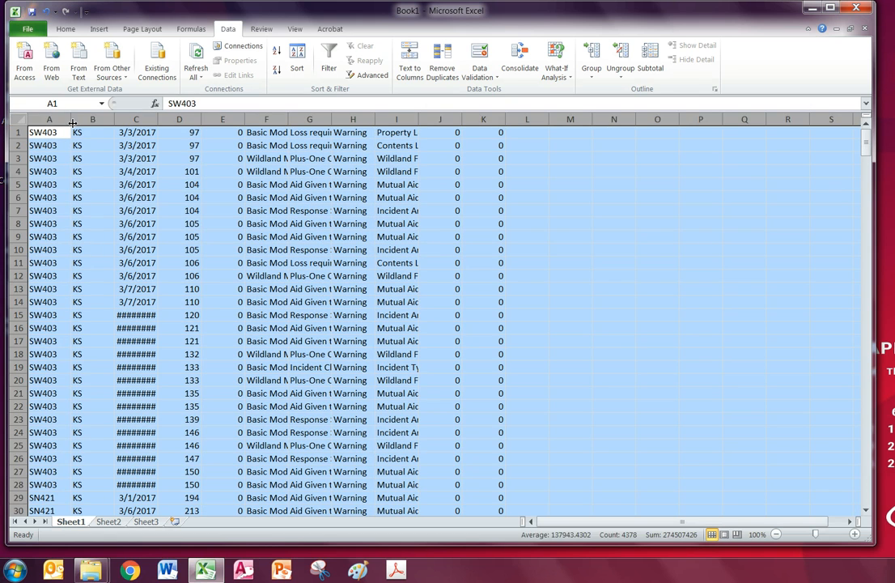
left_click(94, 196)
left_click(19, 118)
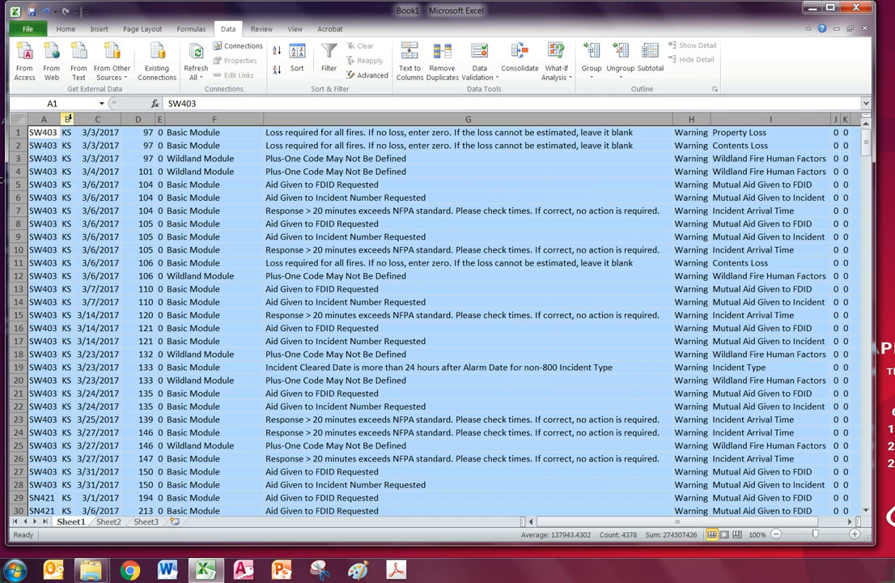
left_click(159, 224)
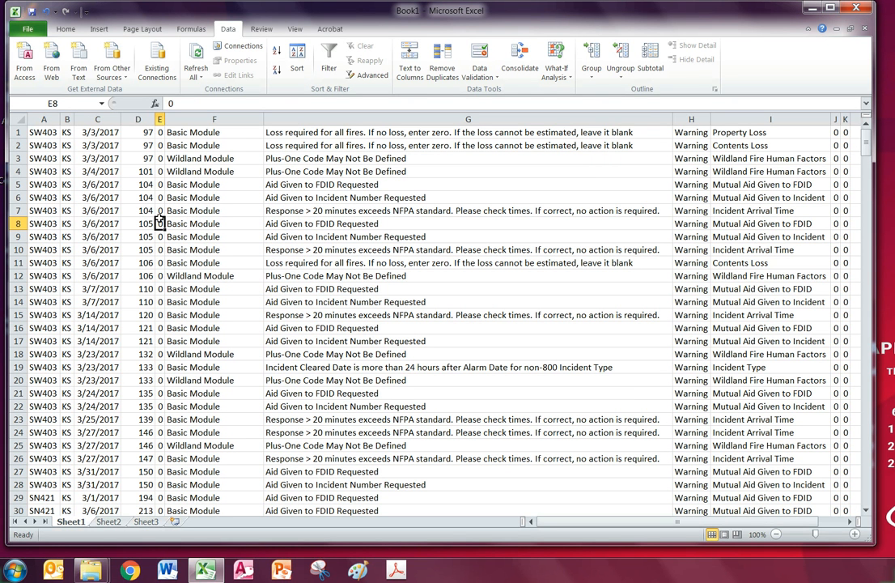
left_click(66, 120)
Delete the KS column B and the two all-zero columns I and J
right_click(64, 118)
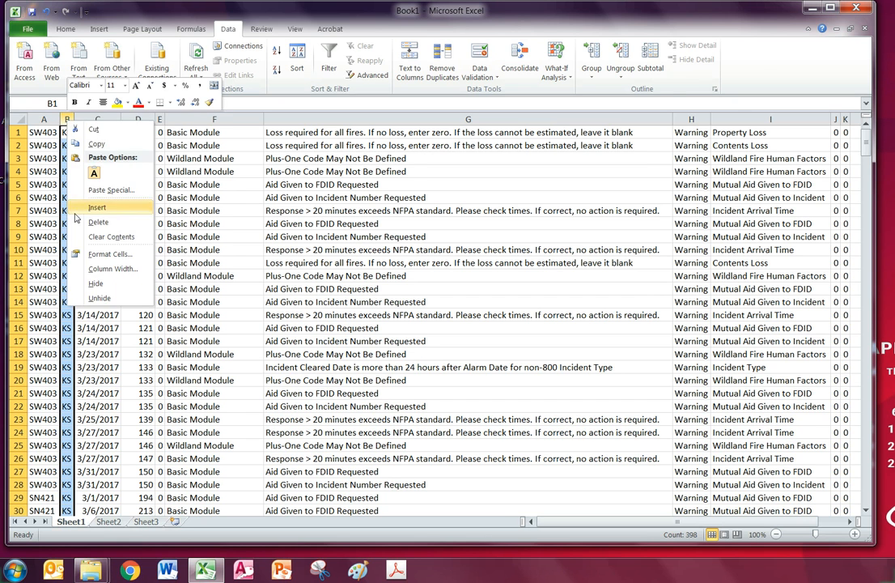
left_click(70, 195)
left_click(77, 221)
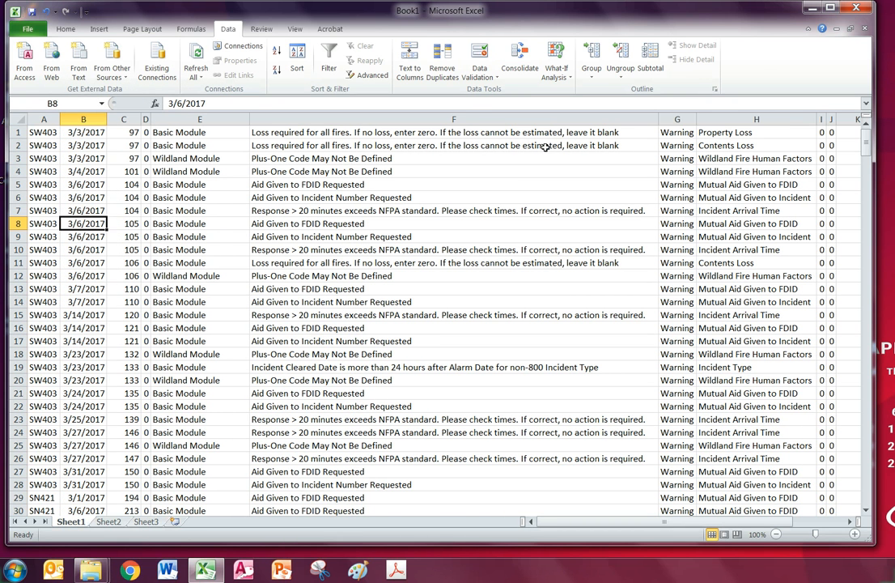
left_click_drag(821, 120, 831, 120)
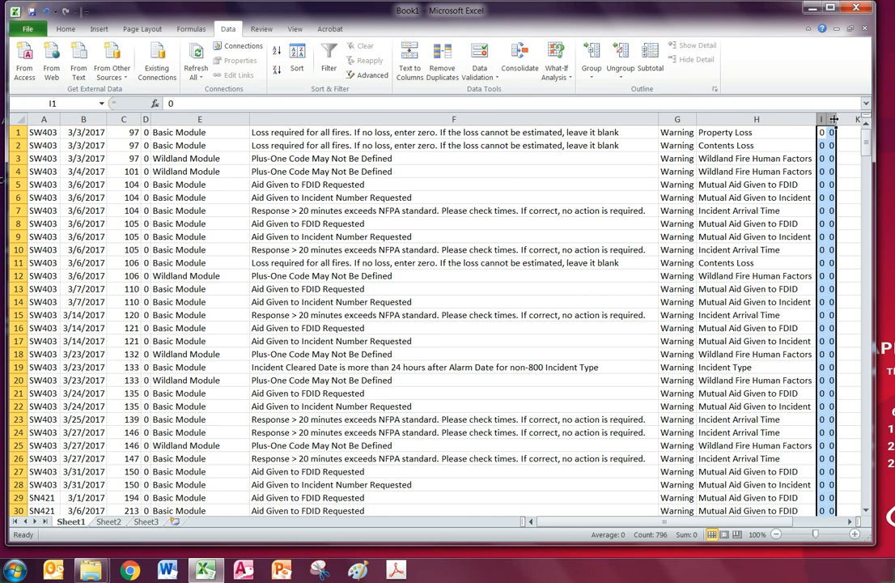
right_click(833, 120)
left_click(863, 220)
left_click(602, 197)
Insert a blank row 1 above the error records
left_click(17, 132)
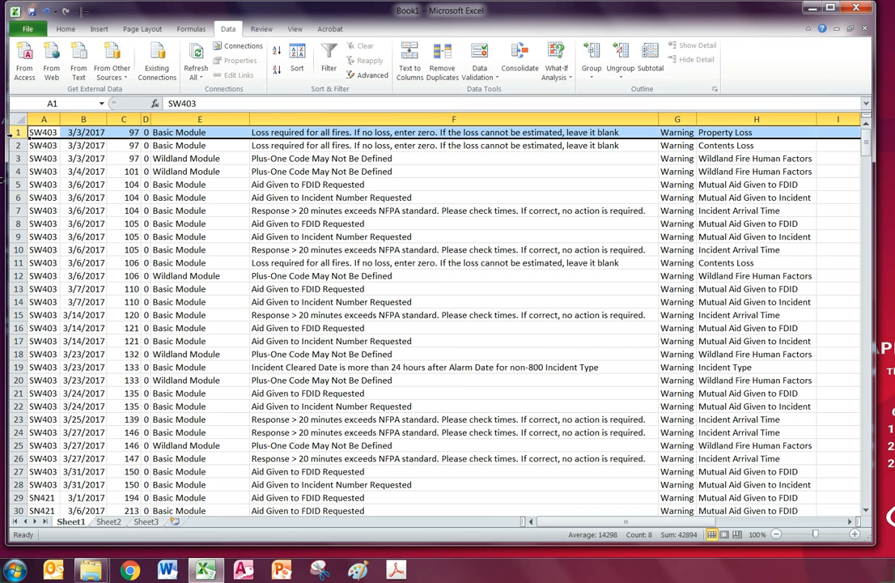
right_click(17, 133)
left_click(48, 222)
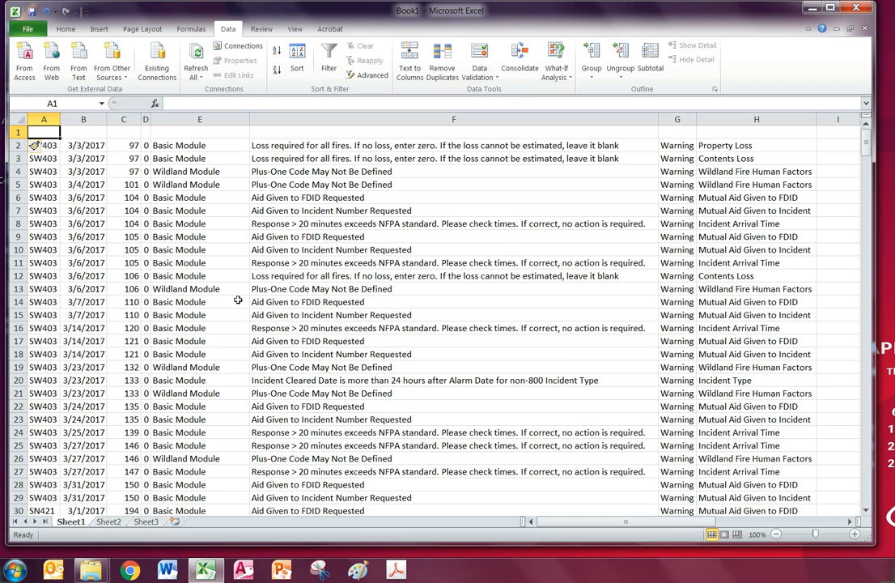
Enter the headings FDID, ReportDate and Report# across A1:C1
type("FDID")
key("Tab")
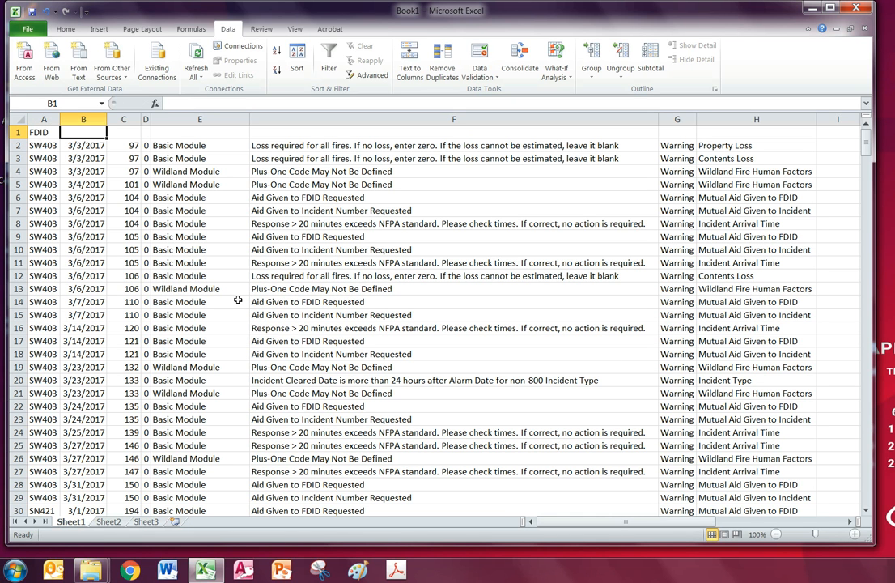
type("ReportDate")
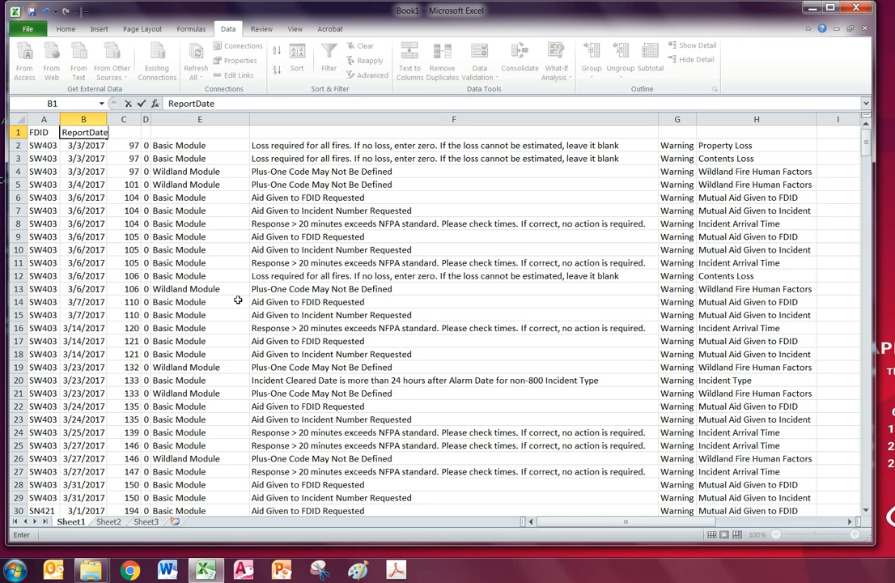
key("Tab")
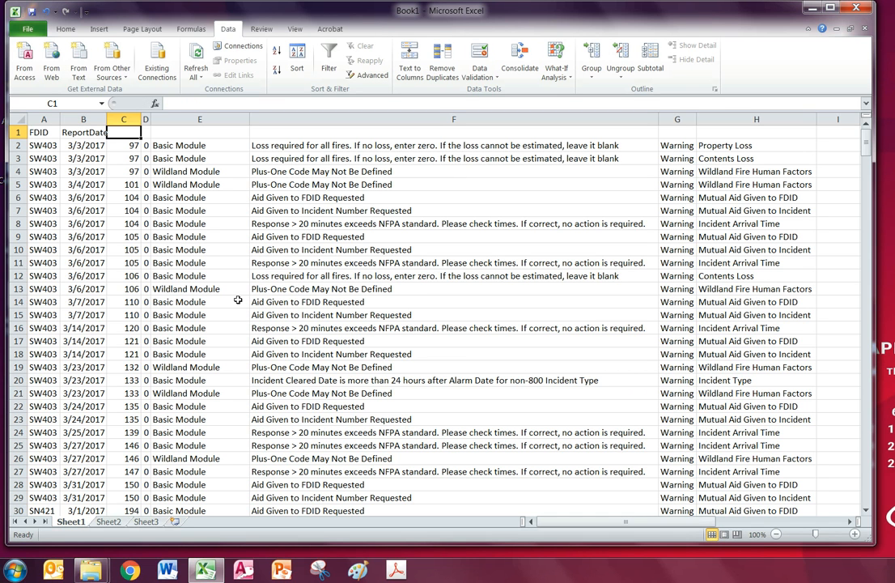
type("Report#")
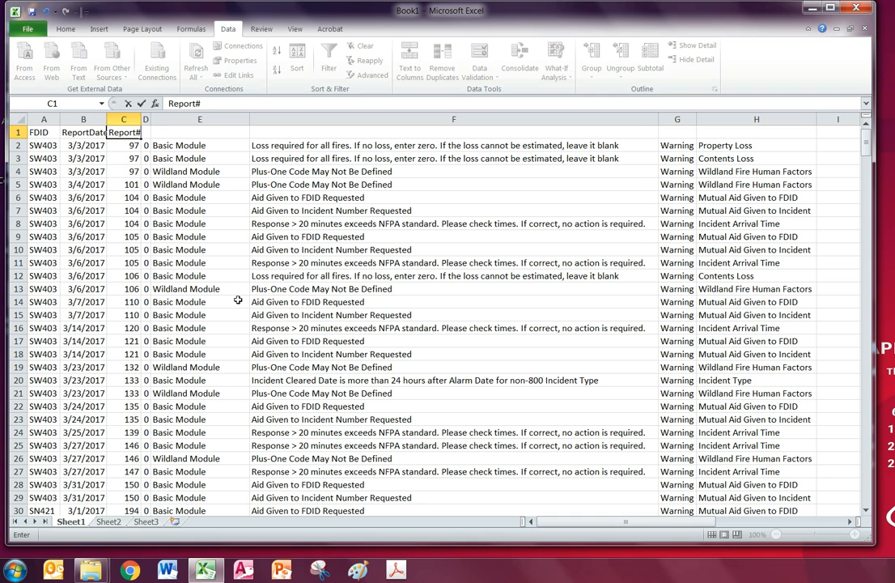
key("Tab")
Add headings Exposure, Module, Description of the error, Level and Field in D1:H1, widening column D
type("E")
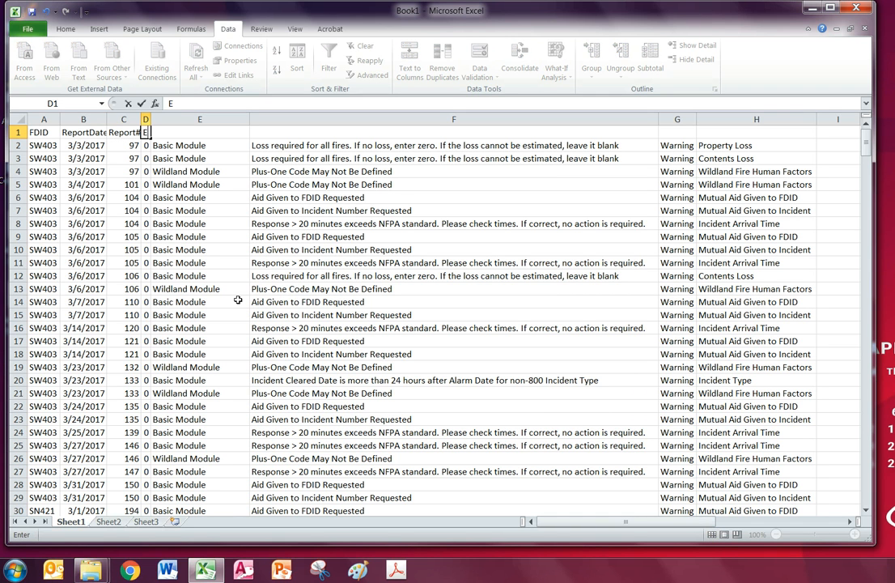
type("xposure")
key("Tab")
left_click_drag(150, 122, 200, 120)
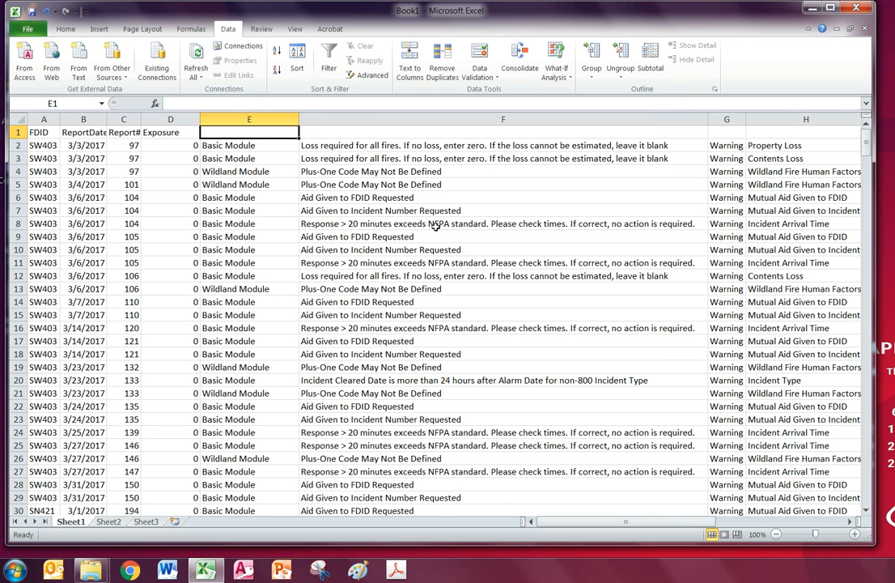
type("Module")
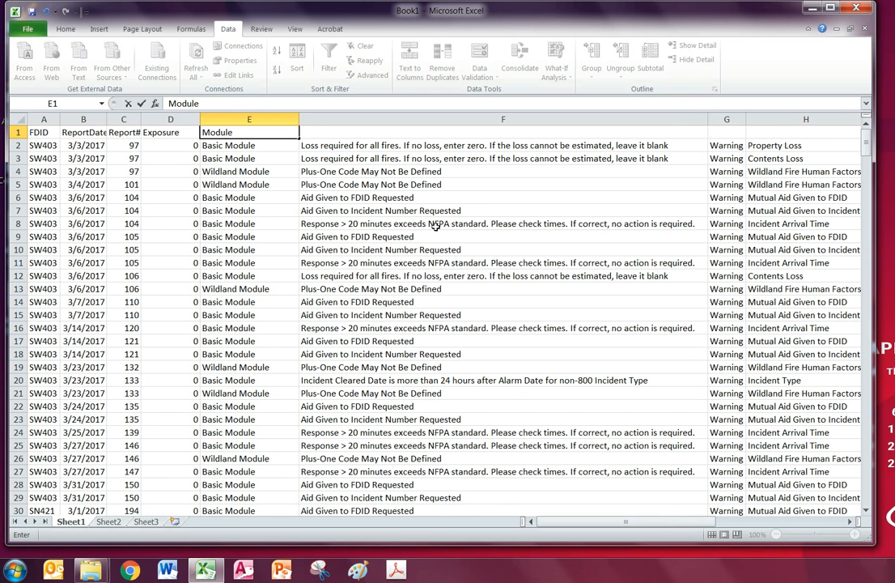
key("Tab")
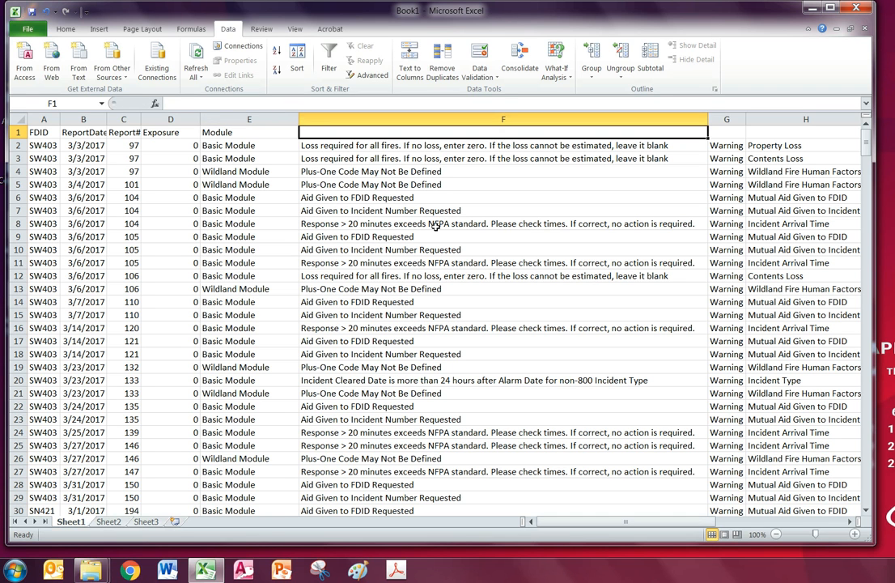
type("Descrip")
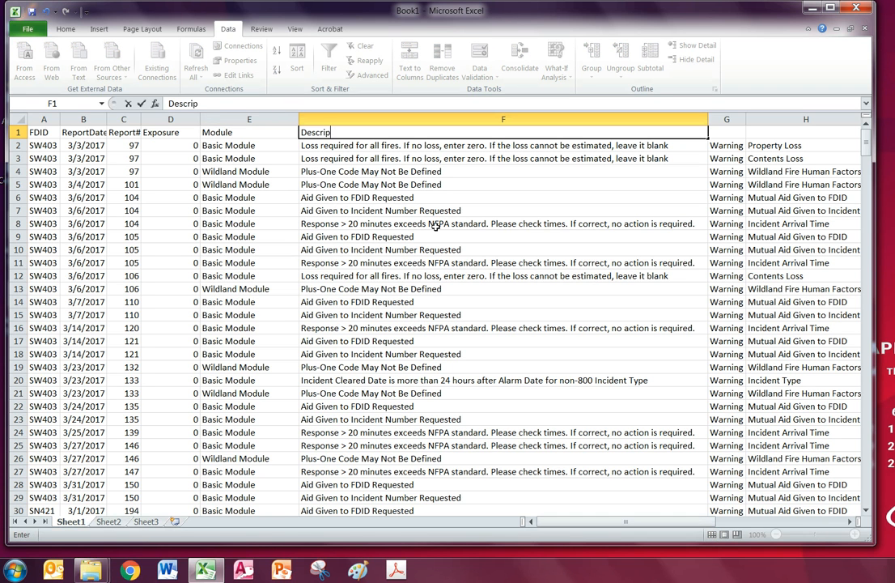
type("tion of thee")
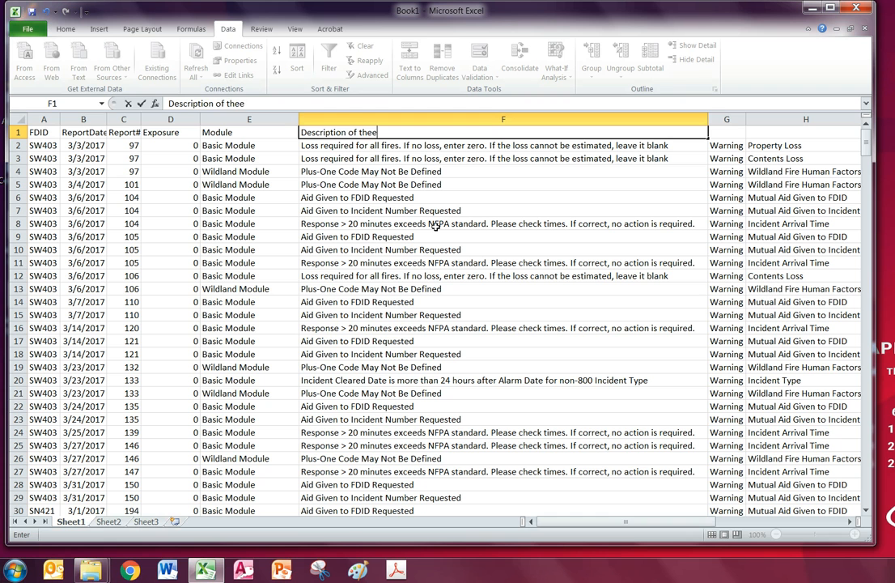
key("BackSpace")
type(" error")
key("Tab")
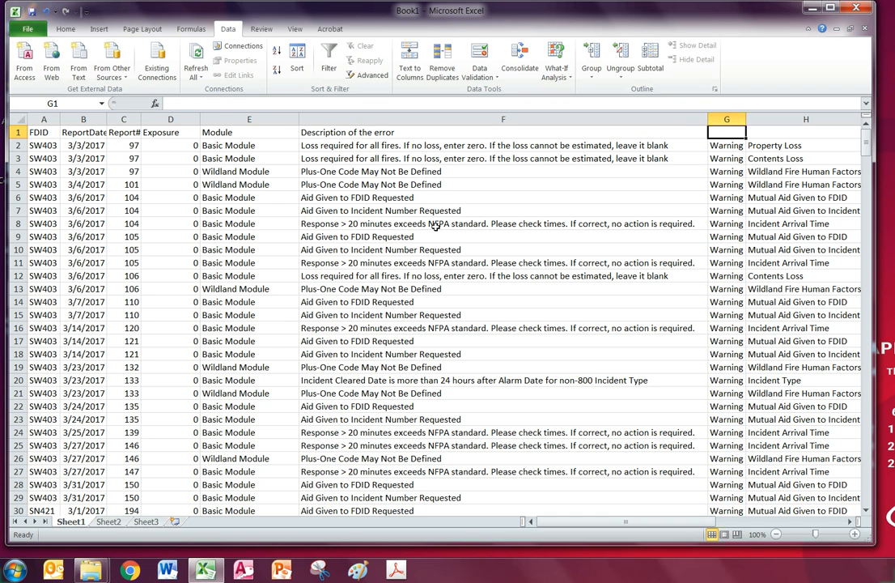
type("Level")
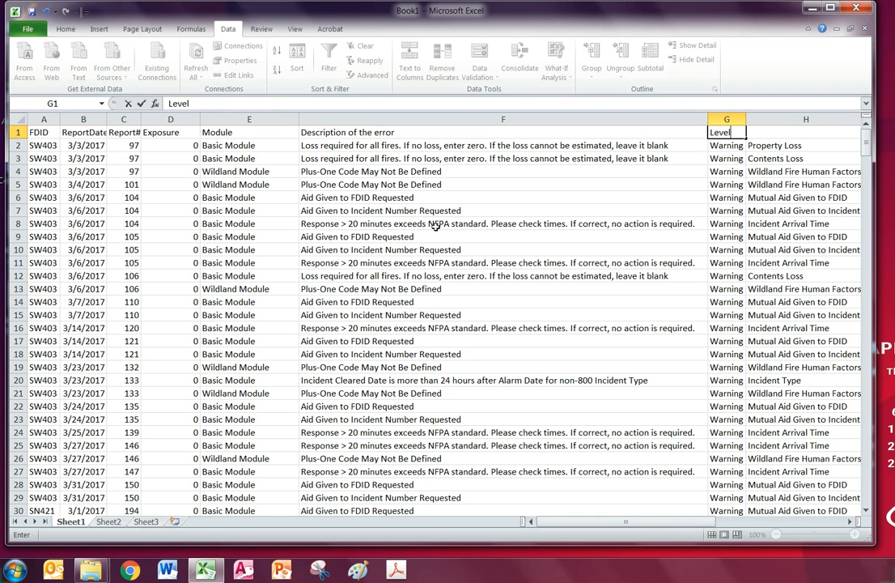
key("Tab")
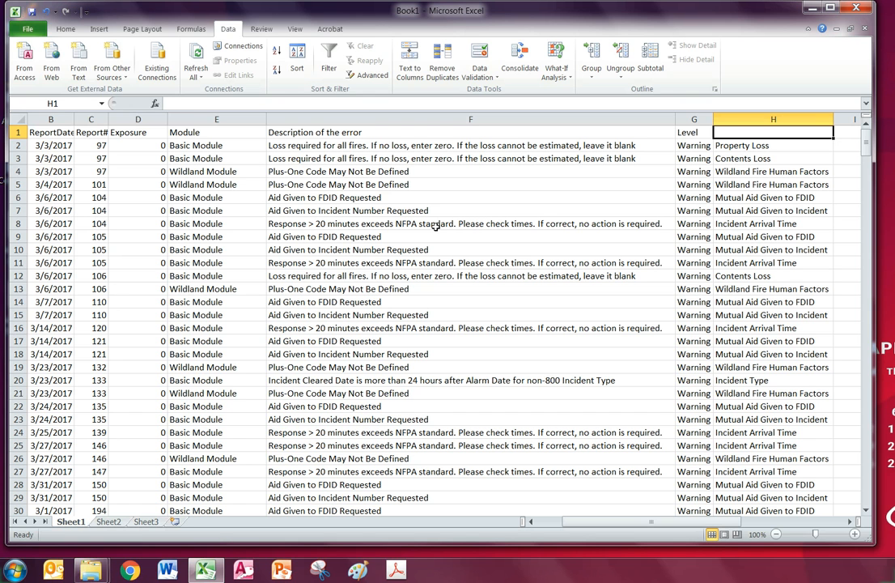
type("Field")
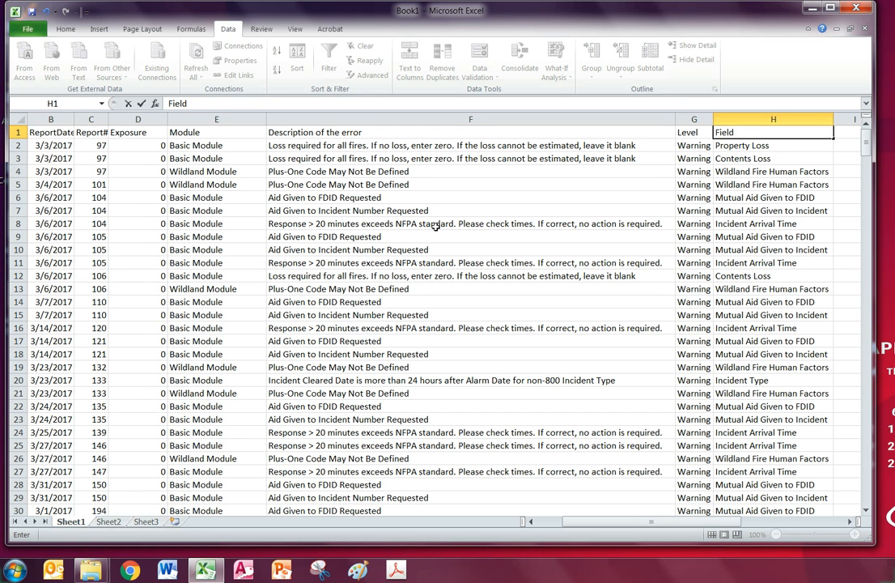
key("Return")
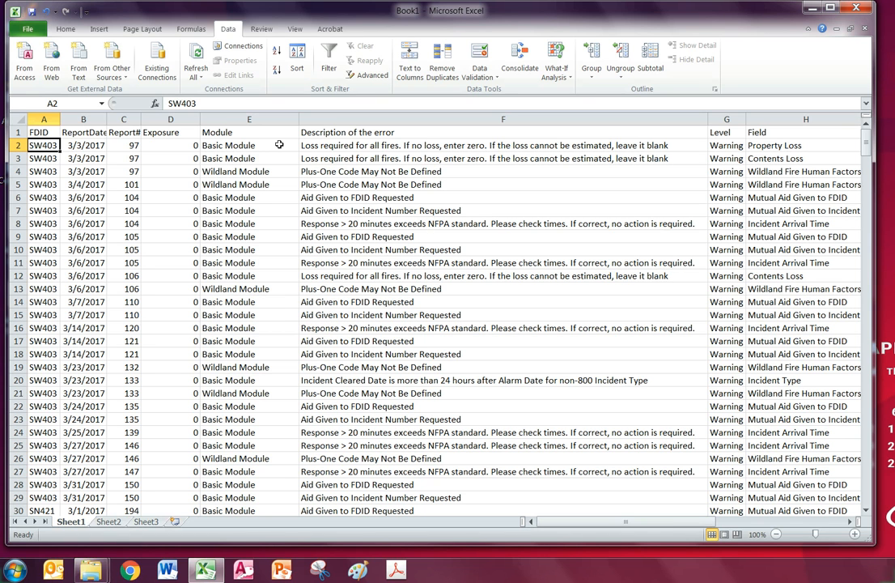
Check the FDID, Report#, description, module, level and field entries in rows 2 and 3
left_click_drag(595, 146, 566, 158)
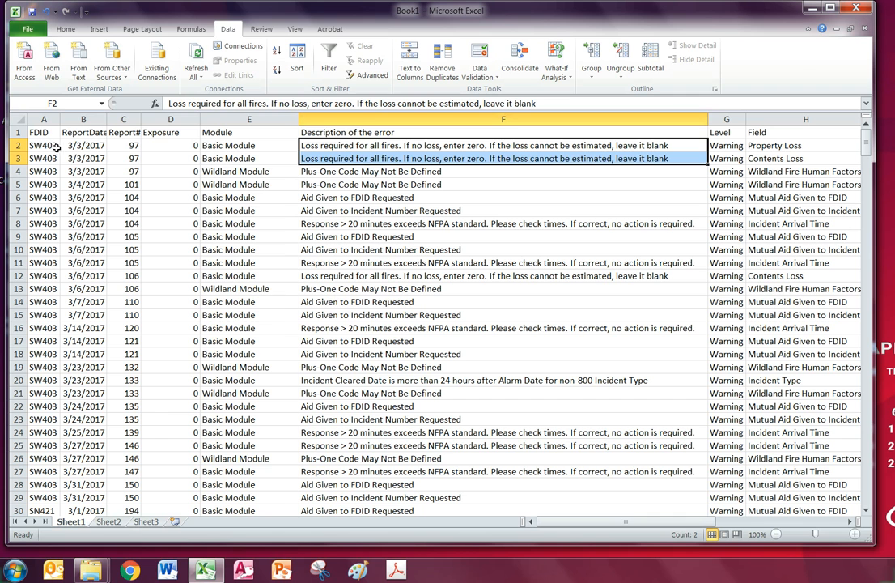
left_click_drag(44, 146, 45, 158)
left_click_drag(129, 146, 129, 157)
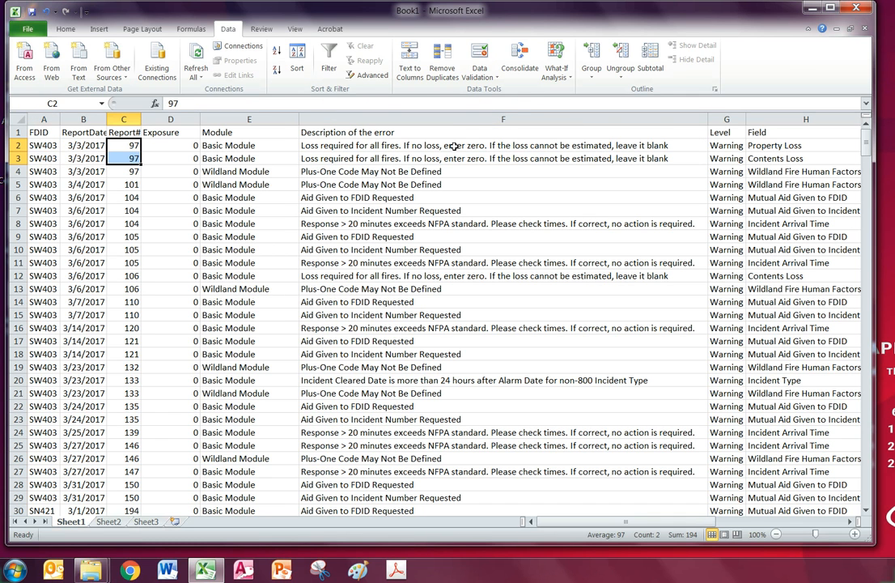
left_click_drag(451, 147, 456, 158)
left_click(774, 147)
left_click(774, 156)
left_click(773, 136)
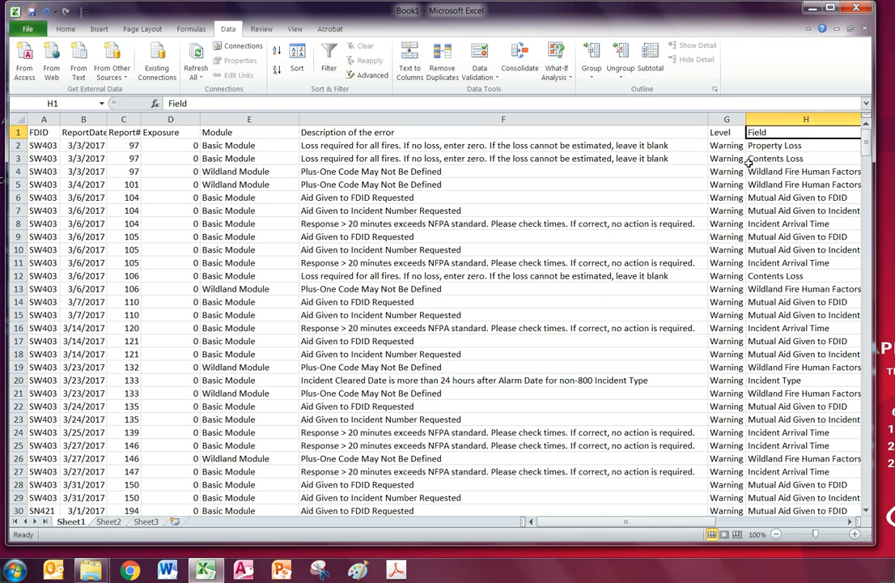
left_click(208, 160)
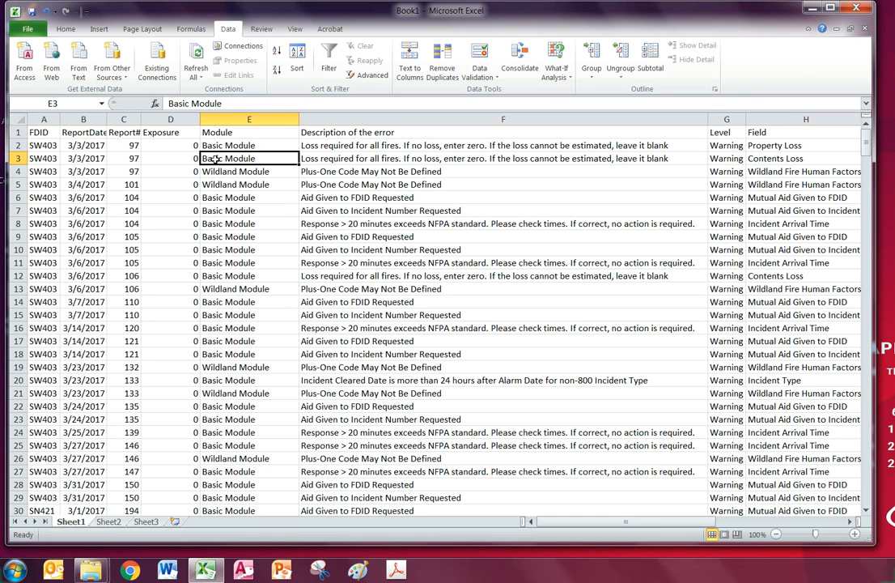
left_click(721, 145)
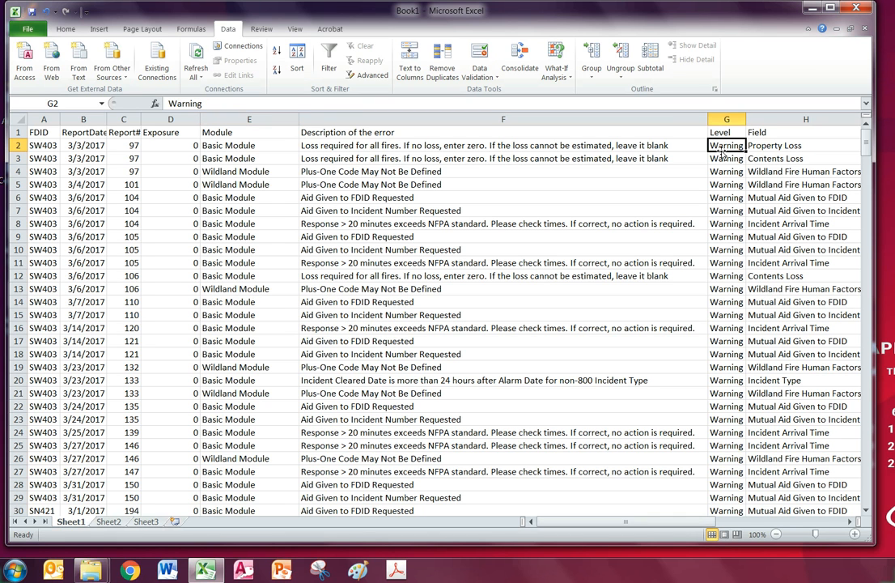
left_click(358, 157)
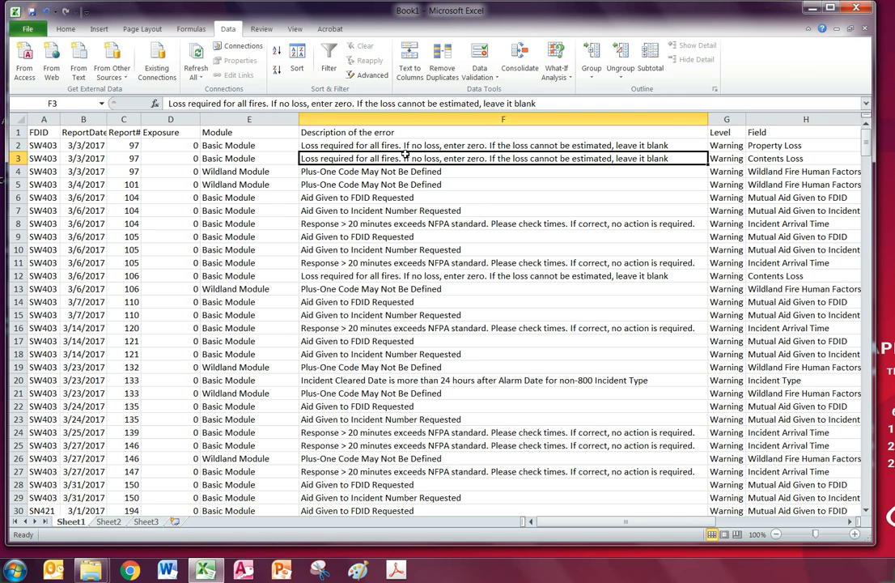
left_click(358, 197)
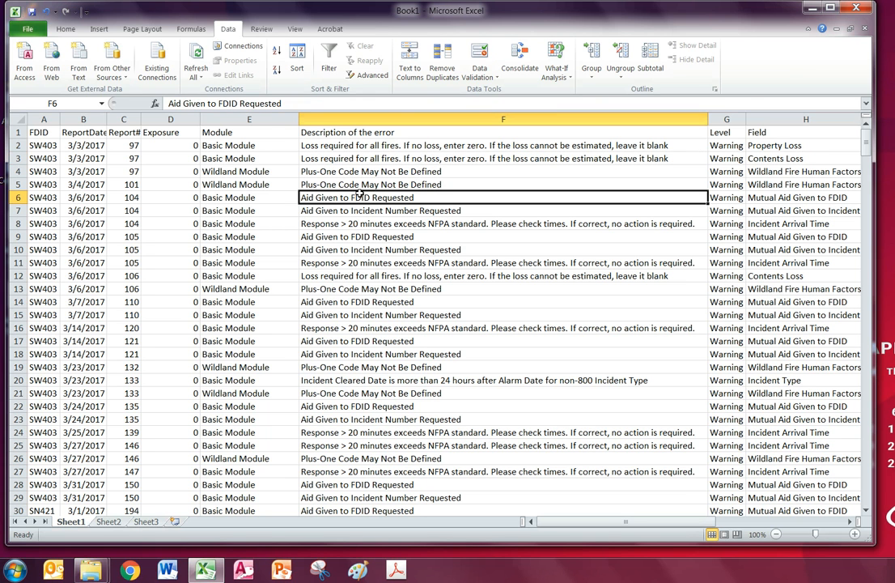
key("ctrl+t")
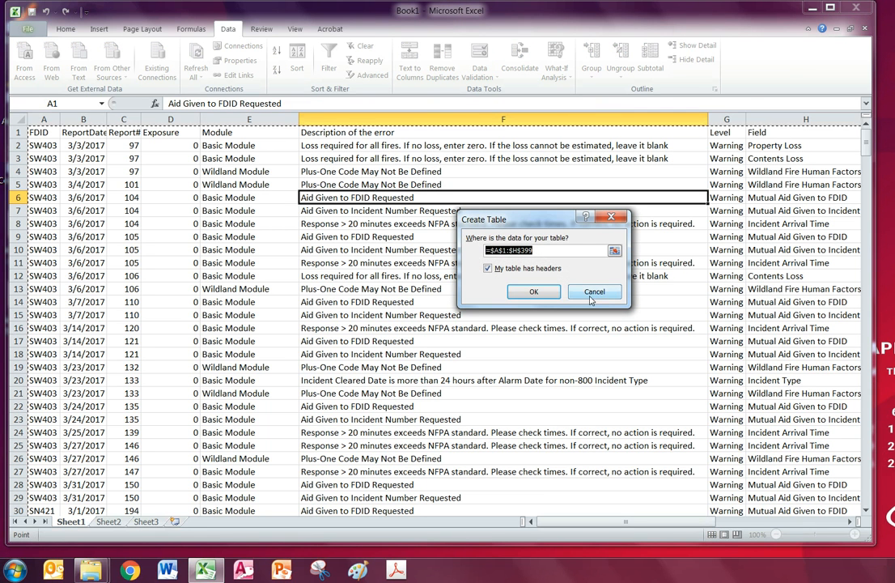
Confirm the table range A1:H399 with headers and delete the Exposure column
left_click(533, 291)
left_click(483, 276)
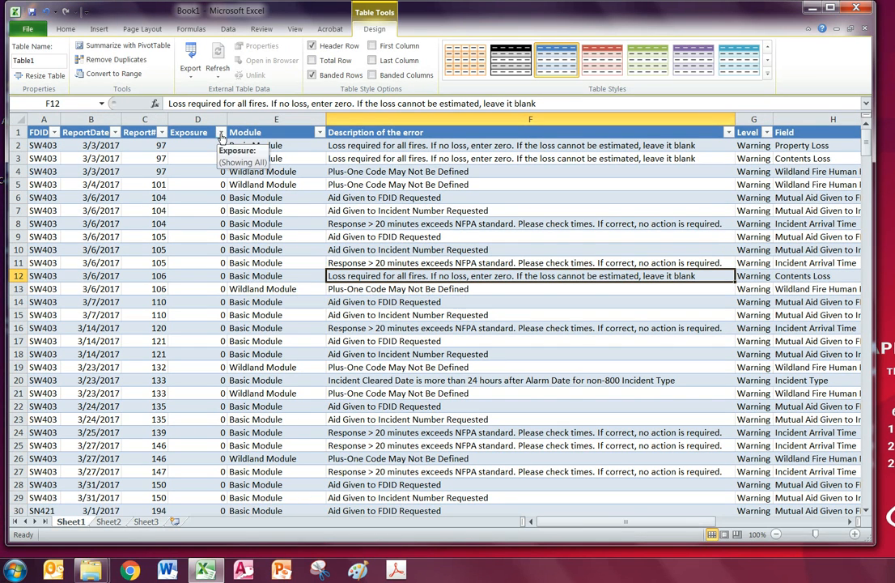
left_click(221, 135)
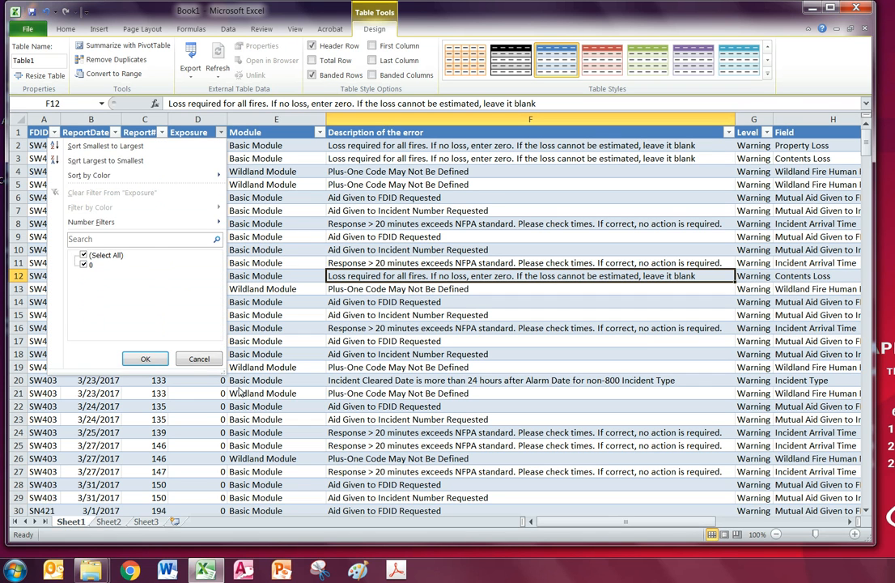
left_click(172, 315)
left_click(220, 132)
left_click(145, 358)
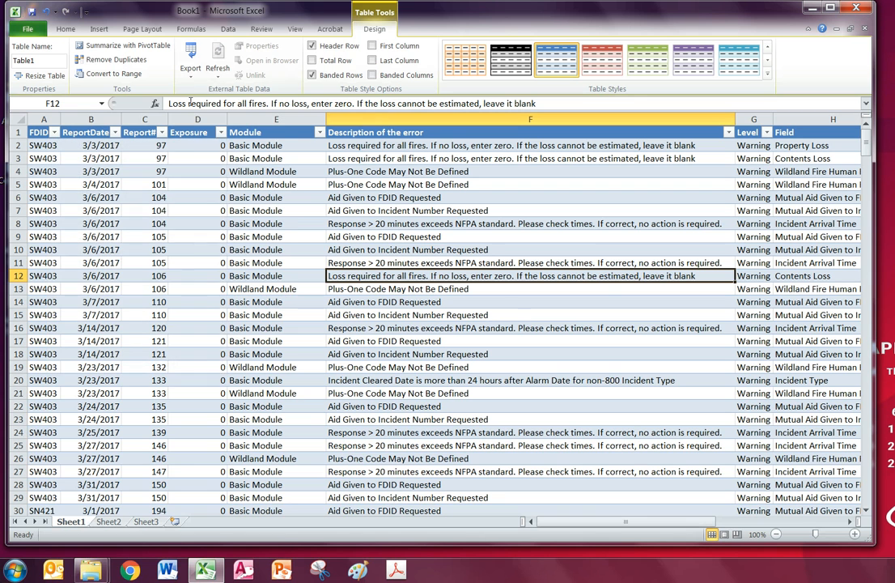
right_click(197, 128)
left_click(227, 226)
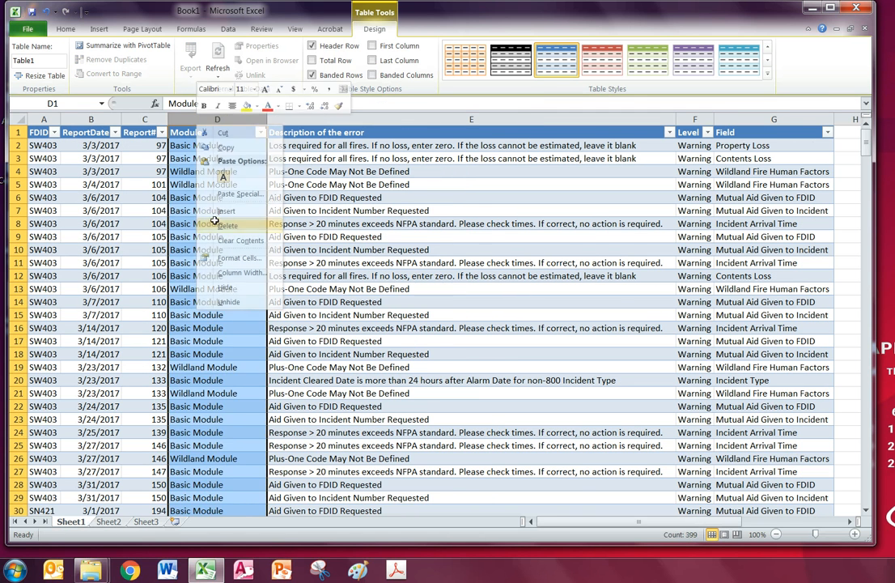
left_click(213, 221)
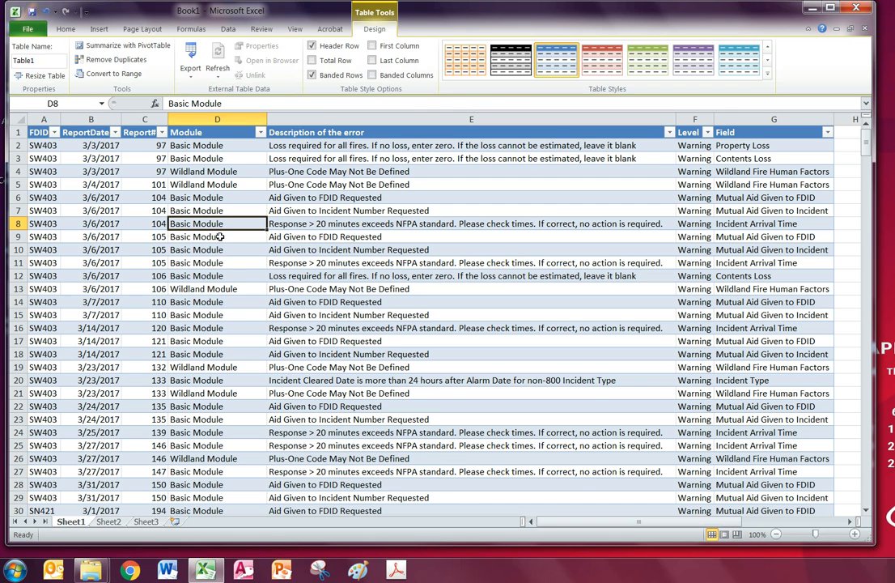
Filter the Level column to show only Warning rows
left_click(707, 132)
left_click(570, 254)
left_click(571, 274)
left_click(632, 358)
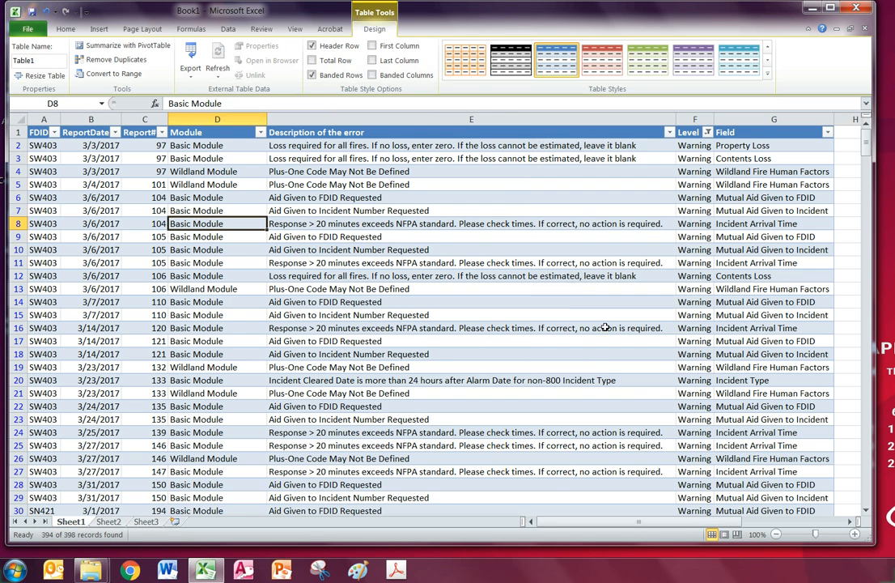
left_click(523, 199)
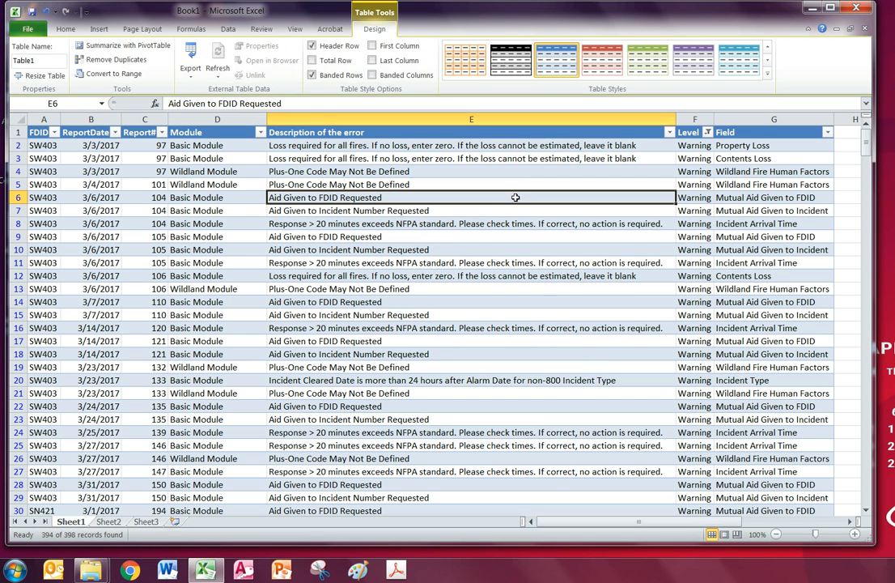
left_click(345, 173)
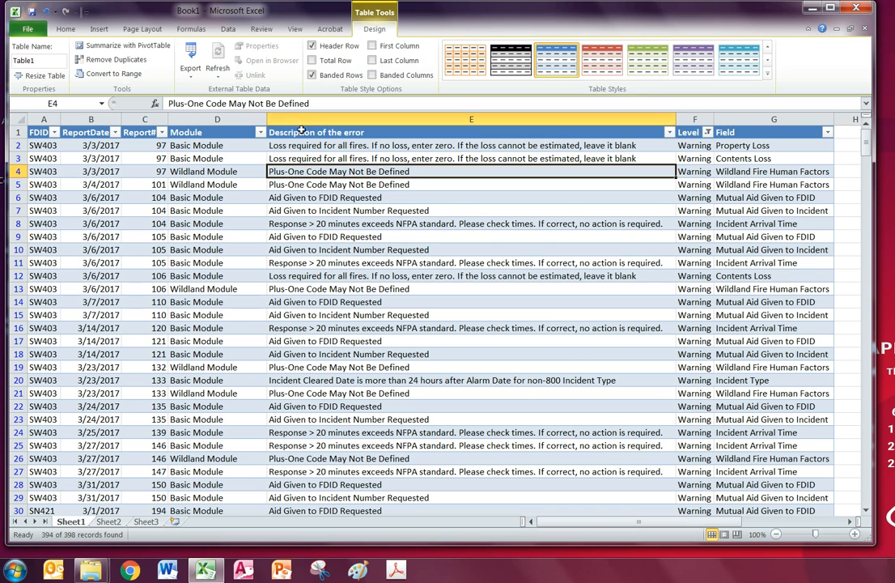
left_click(229, 30)
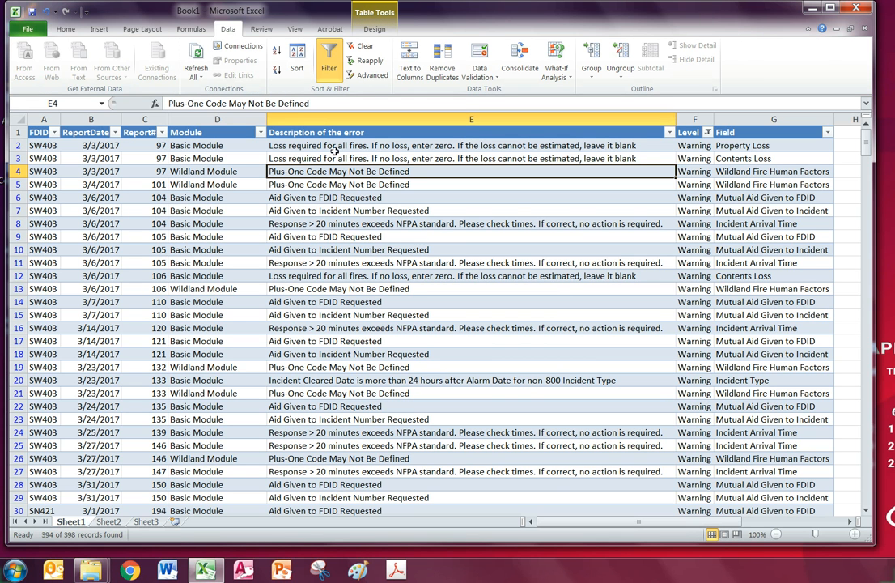
Sort the errors by description A to Z and delete the Aid Given warning rows
left_click(276, 52)
left_click(341, 146)
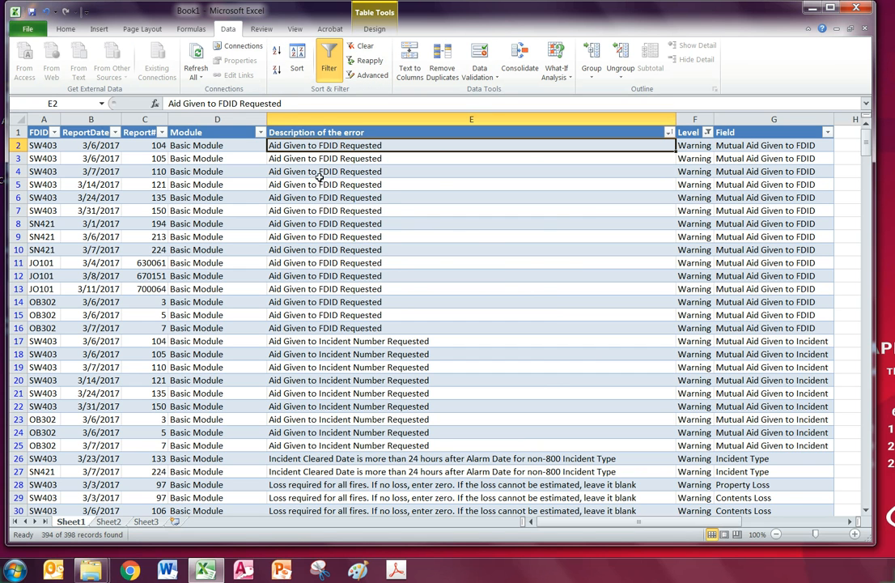
left_click_drag(16, 145, 16, 445)
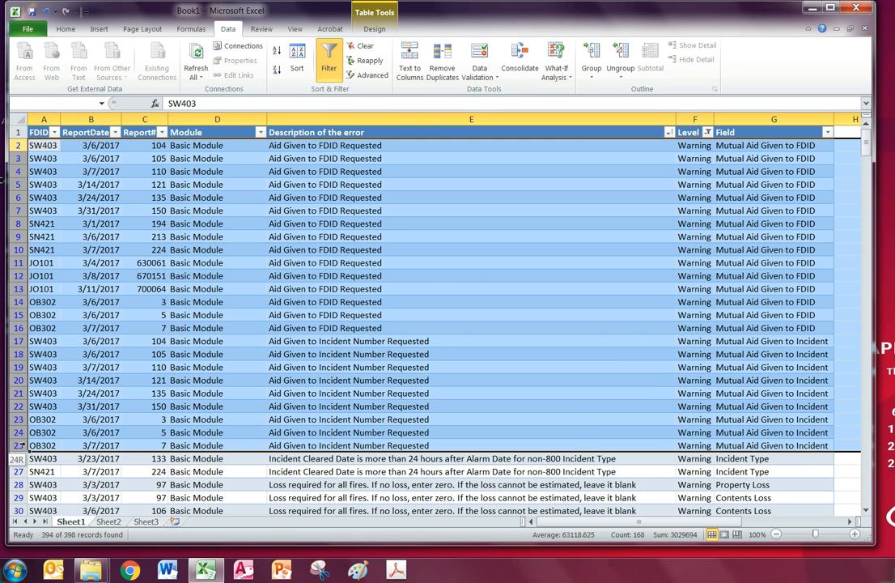
right_click(16, 366)
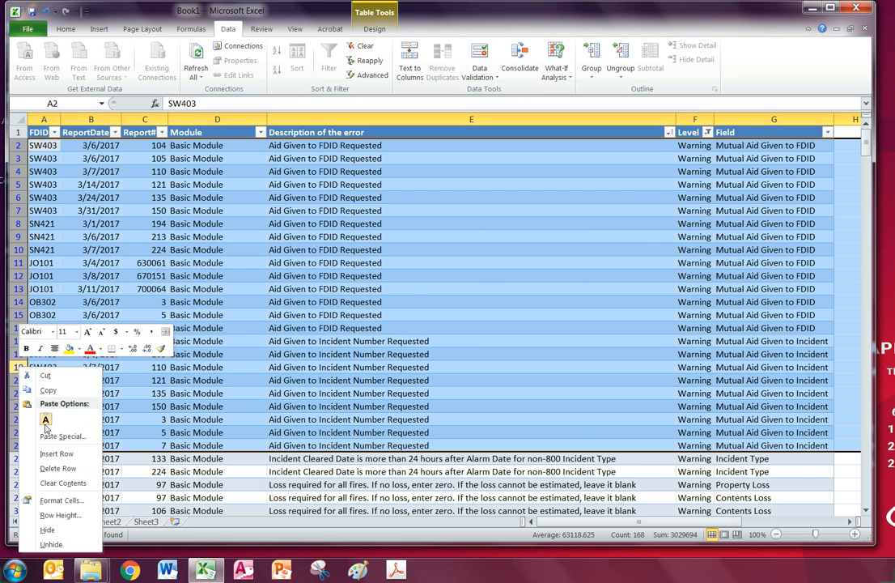
left_click(41, 464)
left_click(316, 276)
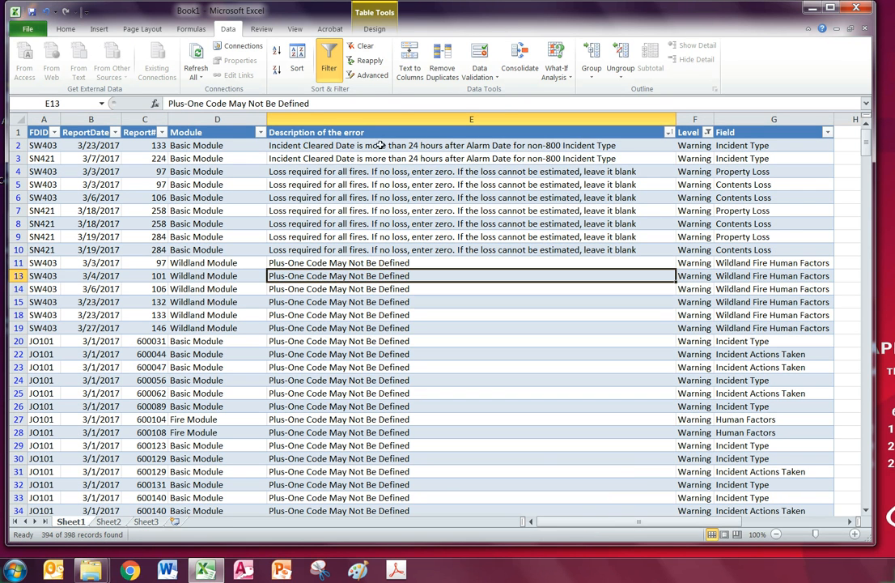
Delete the Loss required warning rows and the other warnings further down the table
left_click_drag(370, 147, 377, 157)
left_click(377, 199)
left_click_drag(16, 172, 19, 471)
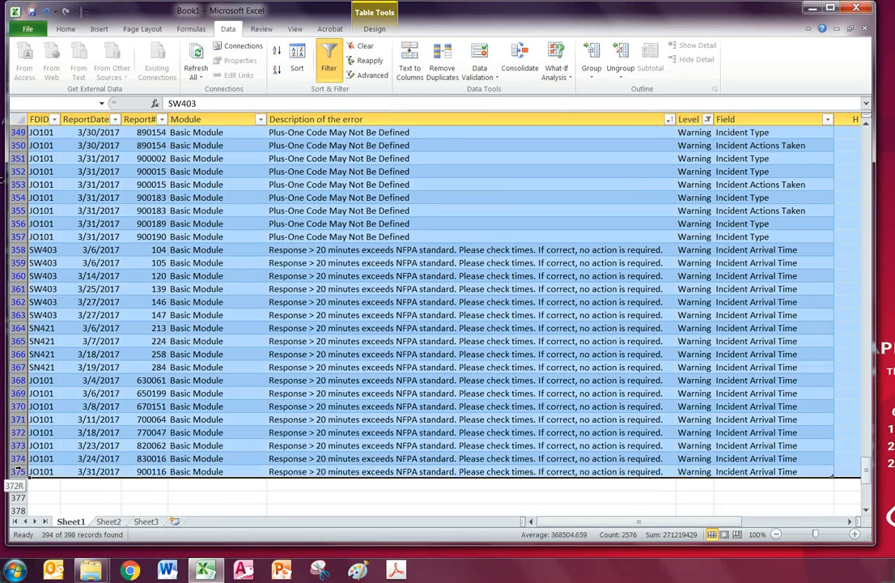
right_click(17, 332)
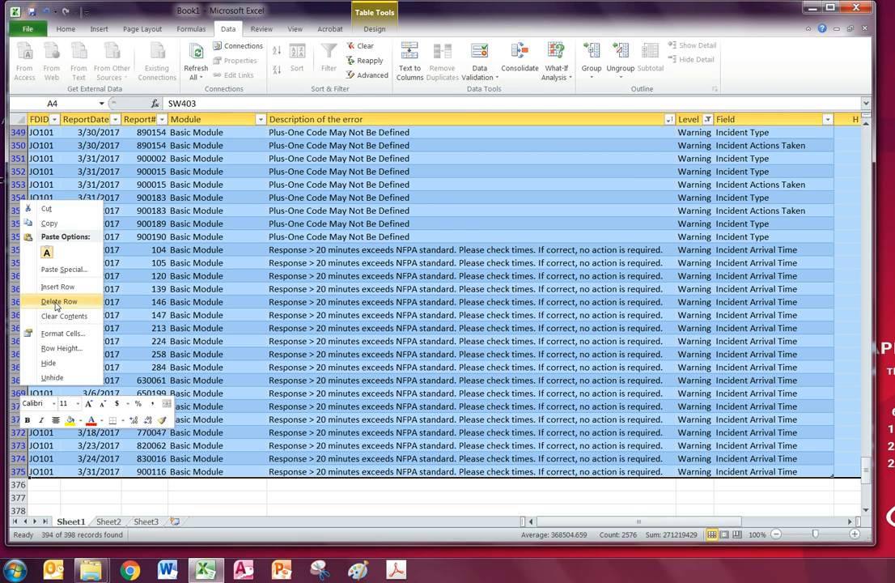
left_click(59, 301)
left_click(434, 161)
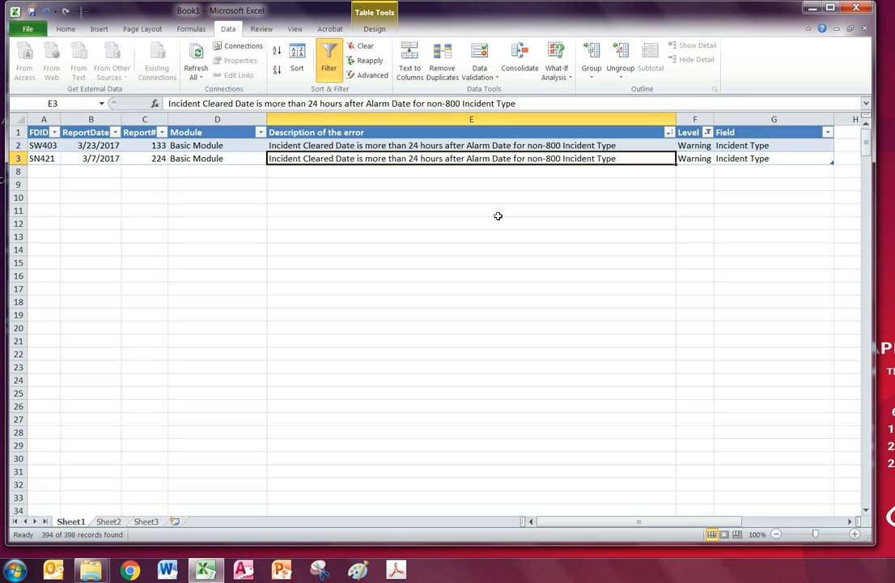
Delete the last two Incident Cleared Date warning rows (SW403 and SN421)
left_click_drag(18, 145, 18, 159)
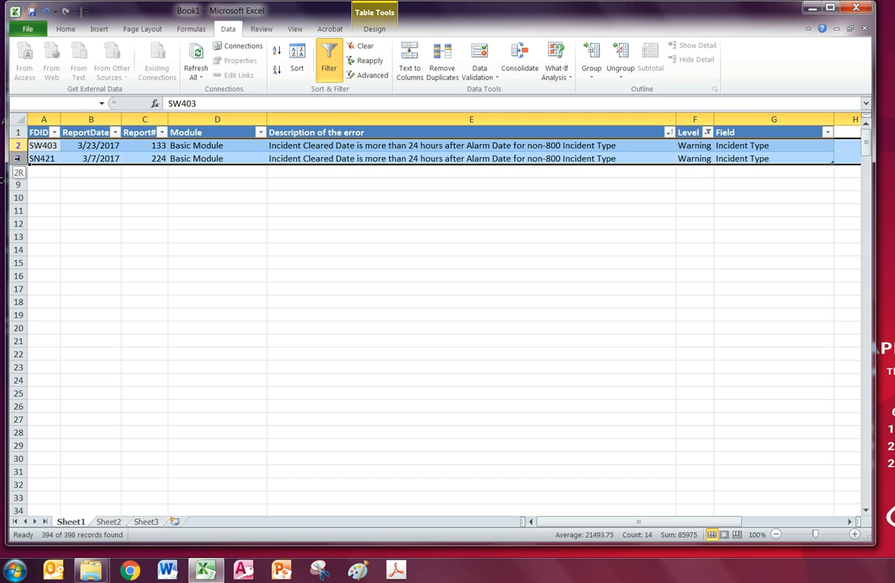
right_click(23, 161)
left_click(44, 260)
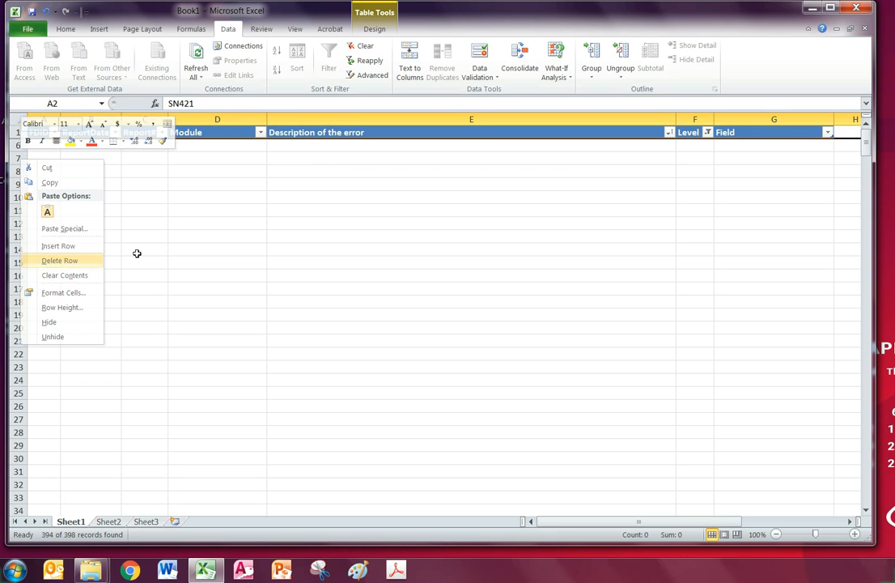
left_click(316, 135)
Reset the filter, sort the four remaining Critical errors by FDID A to Z, and switch to Outlook
left_click(329, 70)
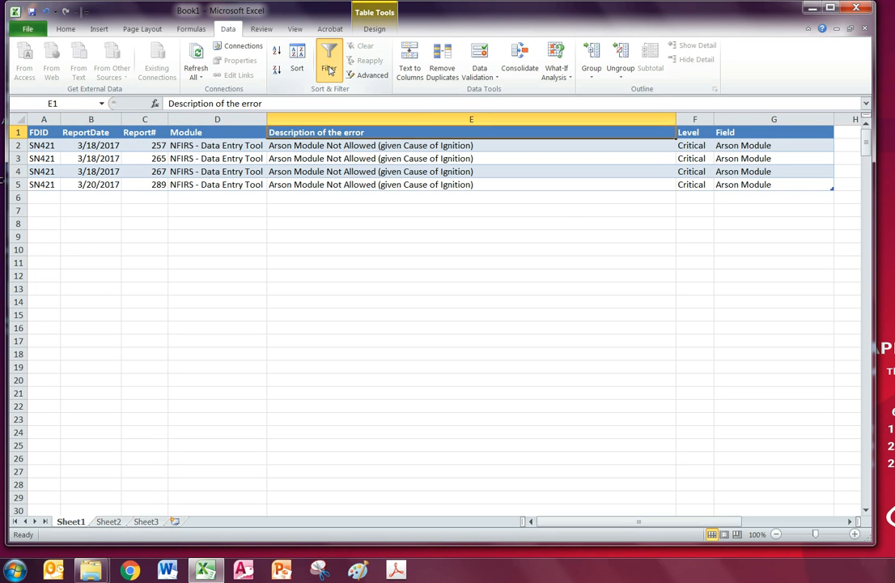
left_click(329, 69)
left_click(538, 169)
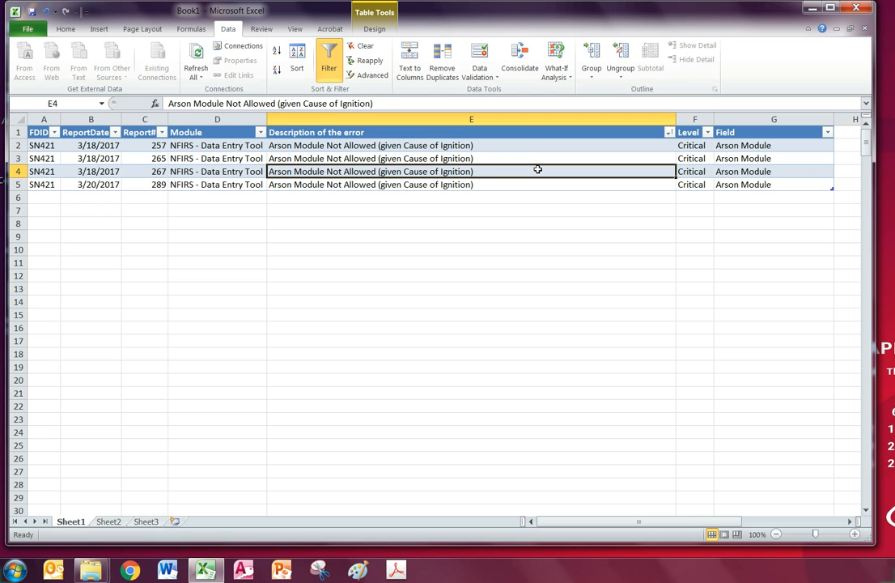
left_click(49, 159)
left_click(45, 171)
left_click(277, 52)
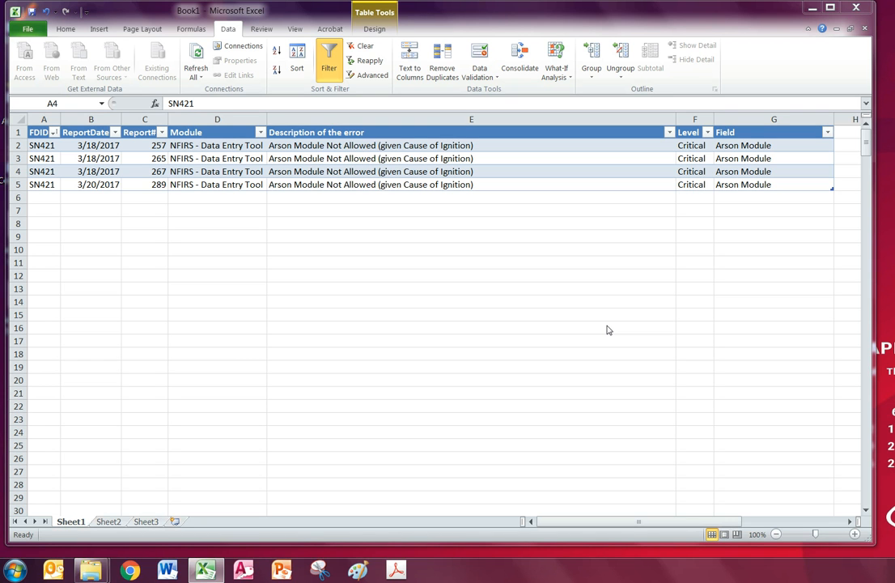
left_click(53, 570)
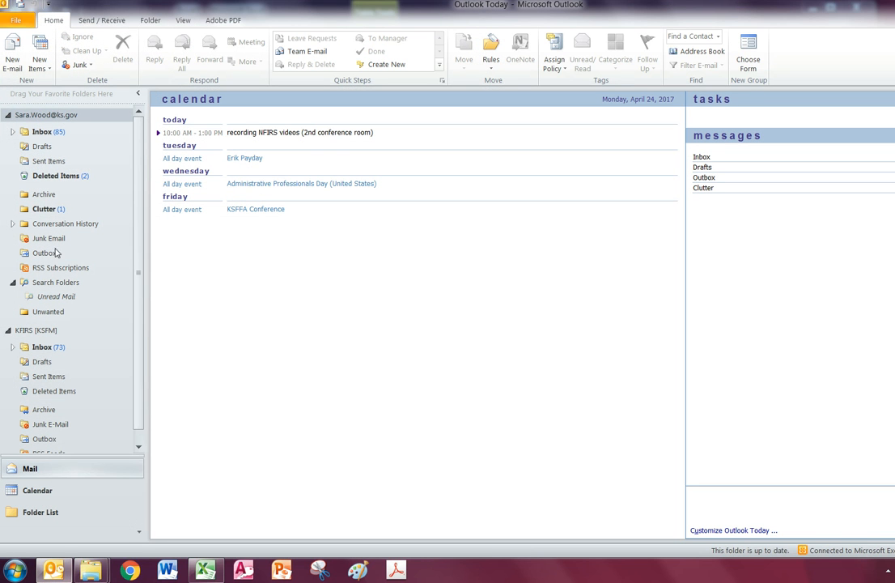
Search the Outlook Clutter folder for 'sn' to find the NFIRS File Import message
left_click(45, 209)
left_click(808, 100)
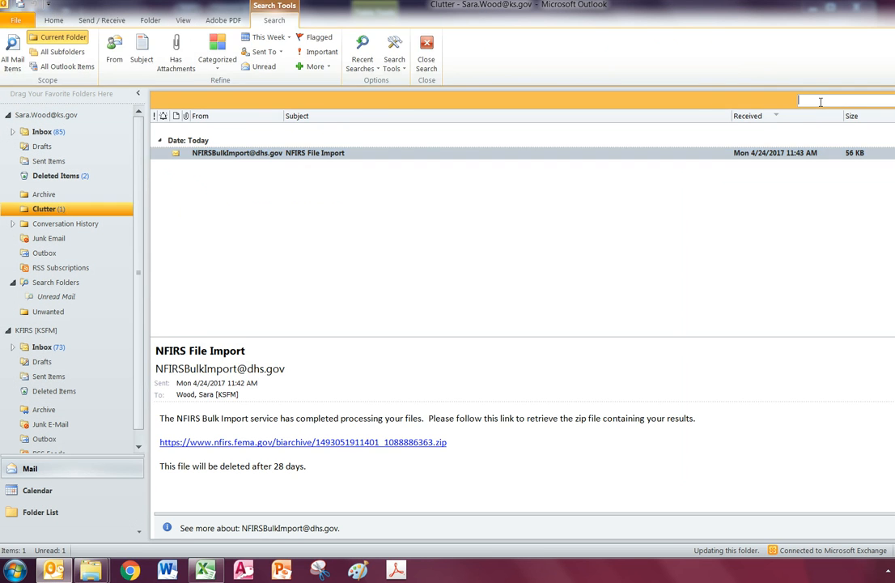
type("sn")
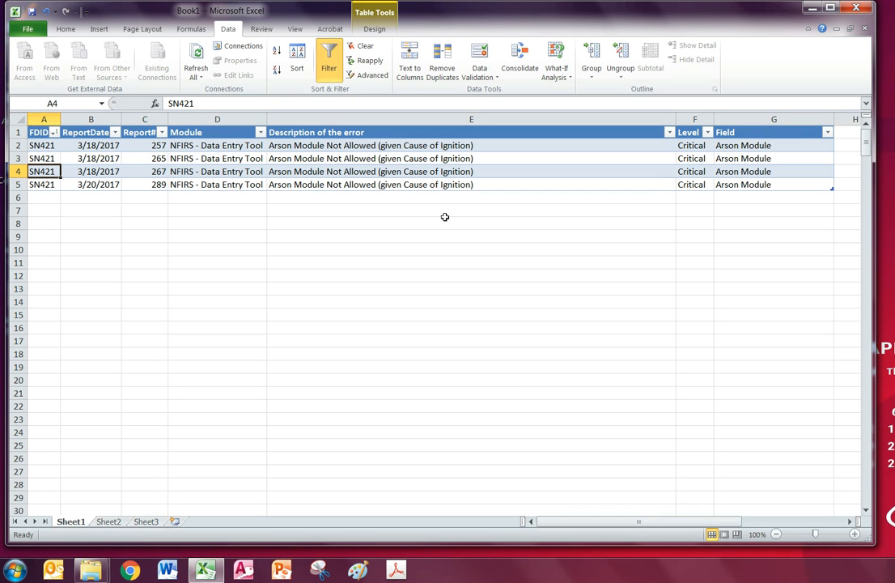
Minimize Excel and open Federal Error Log.xlsm from the Leveraging Resources Packet folder
left_click(445, 220)
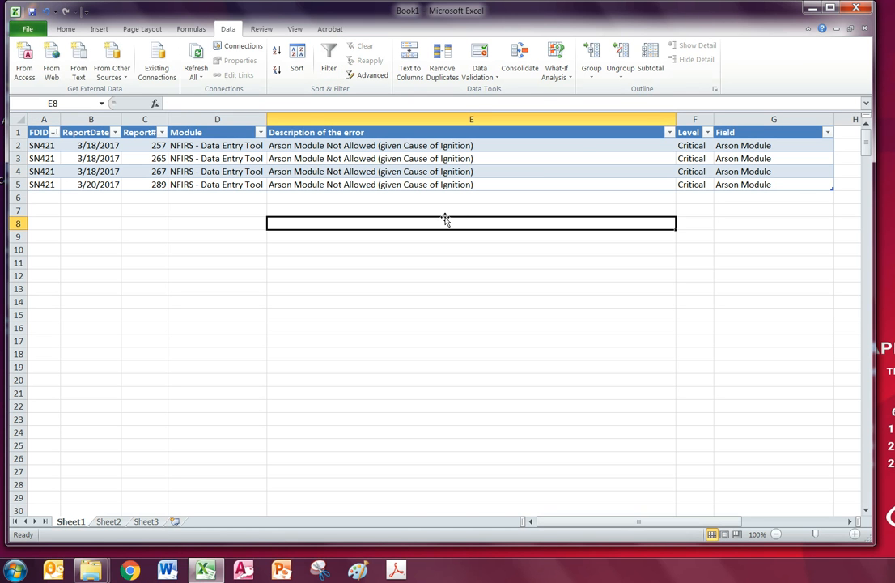
left_click(811, 11)
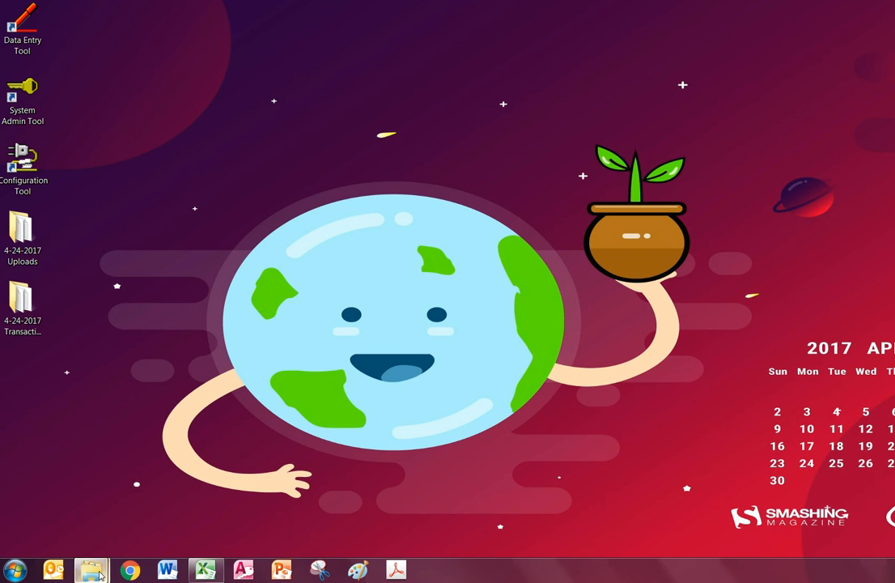
mouse_move(90, 570)
left_click(190, 515)
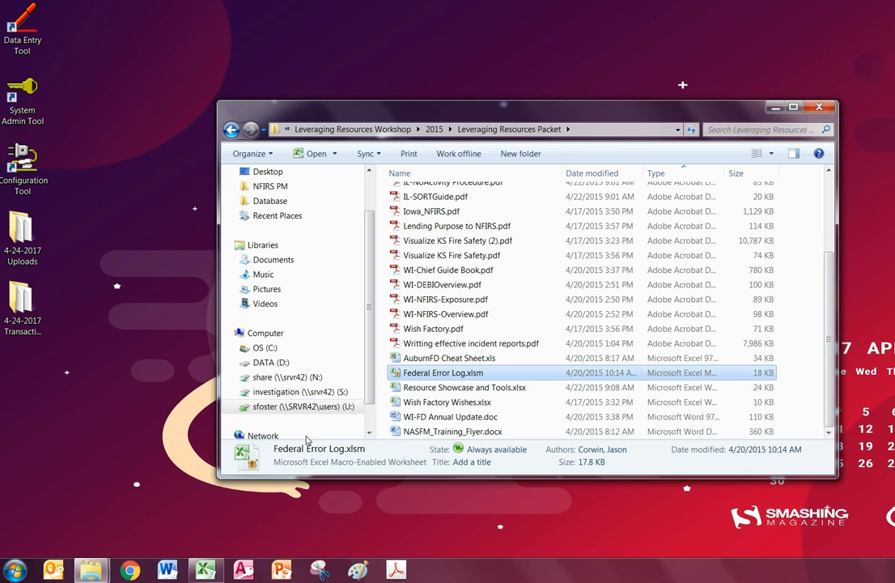
double_click(458, 374)
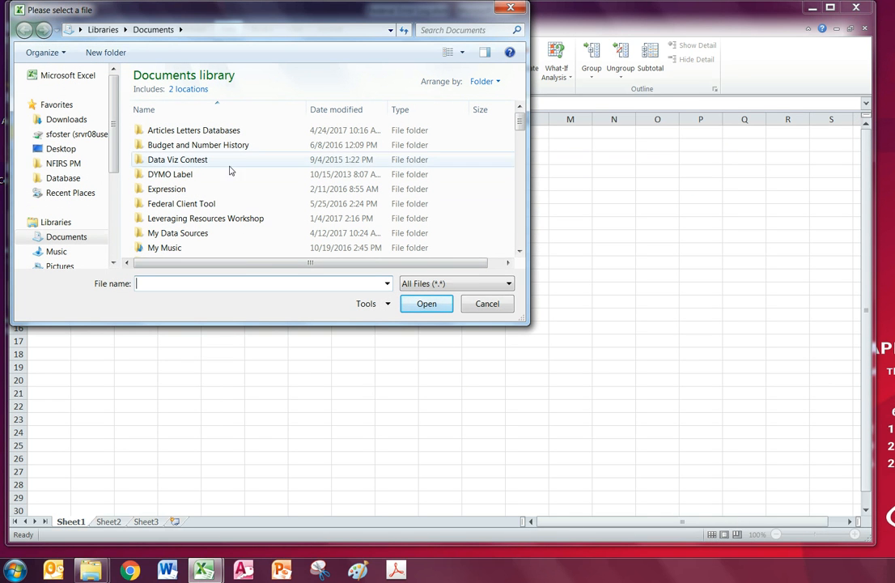
Load the KSSN421 .err file from Desktop\4-24-2017 Transaction Files into the error log
left_click(56, 150)
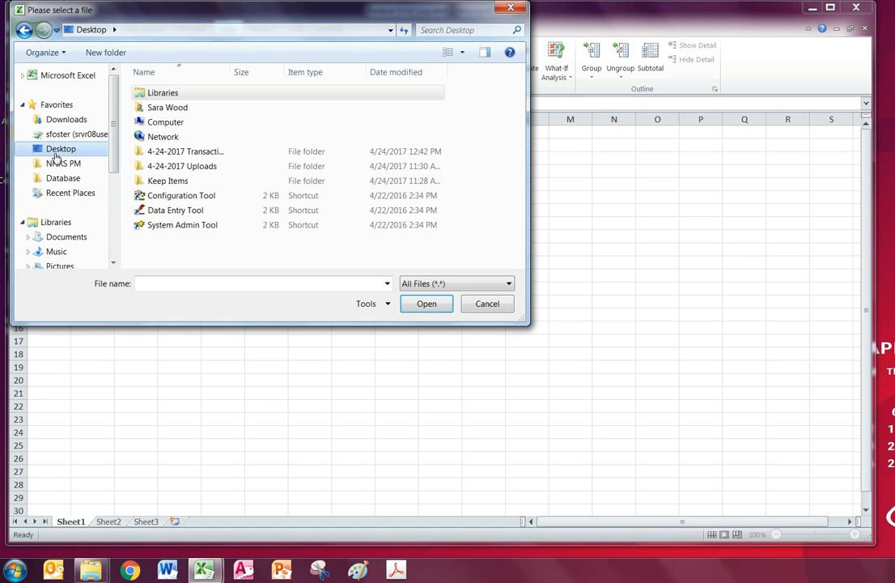
double_click(174, 152)
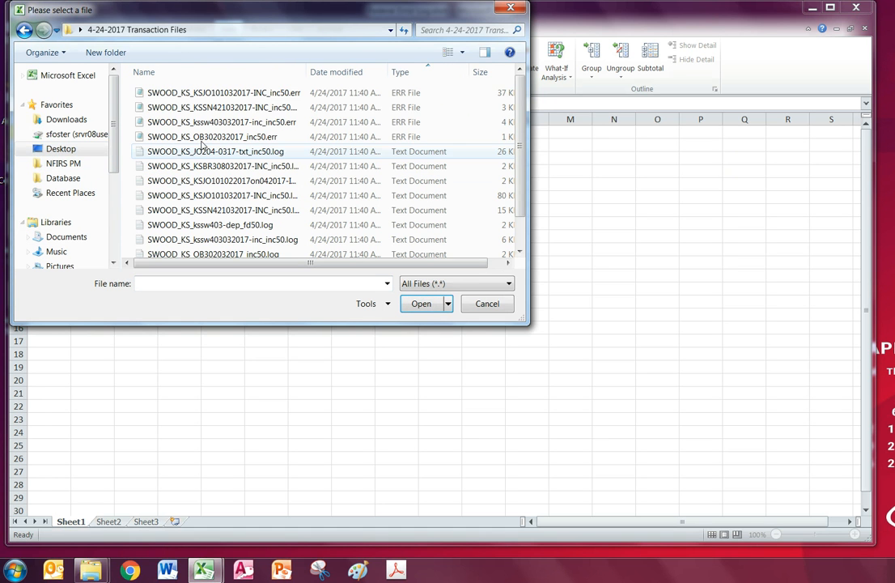
left_click(245, 108)
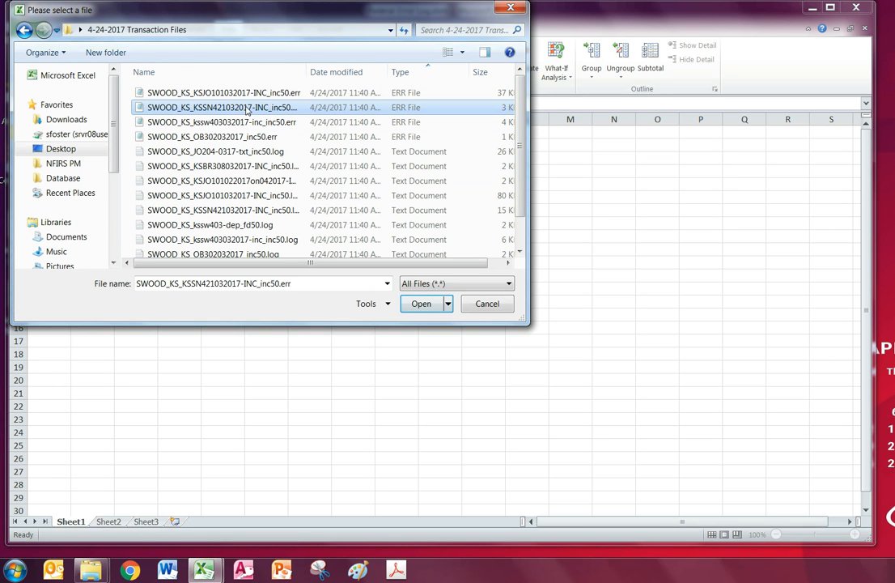
double_click(246, 108)
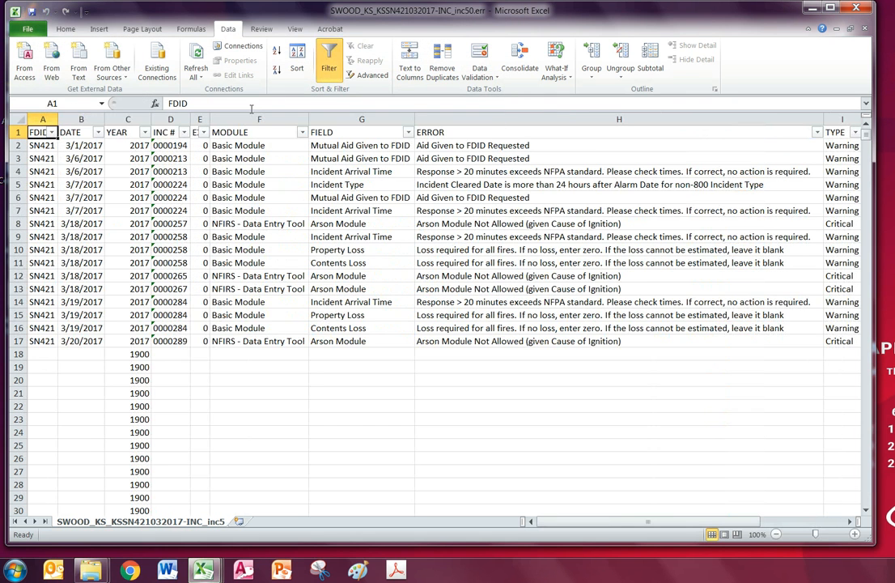
left_click(44, 121)
left_click(80, 119)
left_click(127, 119)
left_click(199, 119)
left_click(259, 119)
left_click(349, 120)
left_click(428, 121)
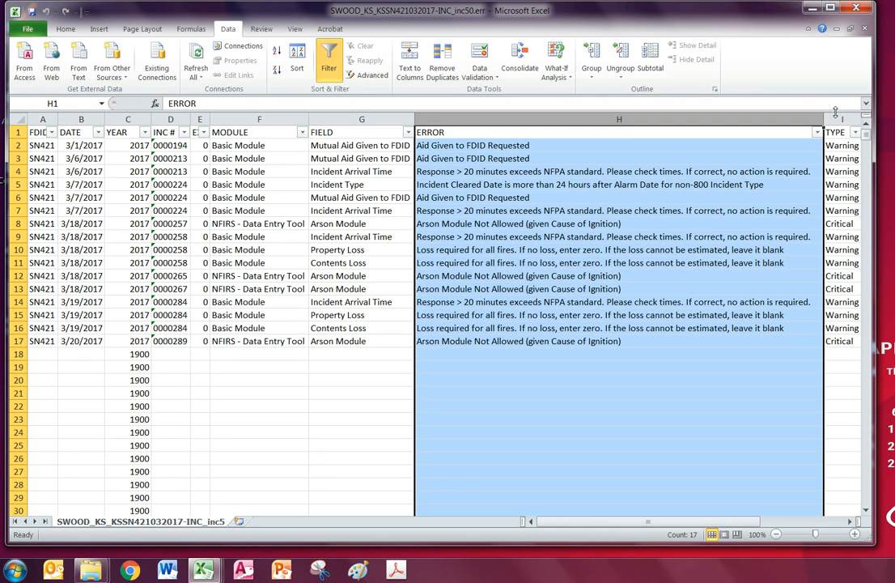
left_click(840, 119)
left_click(615, 159)
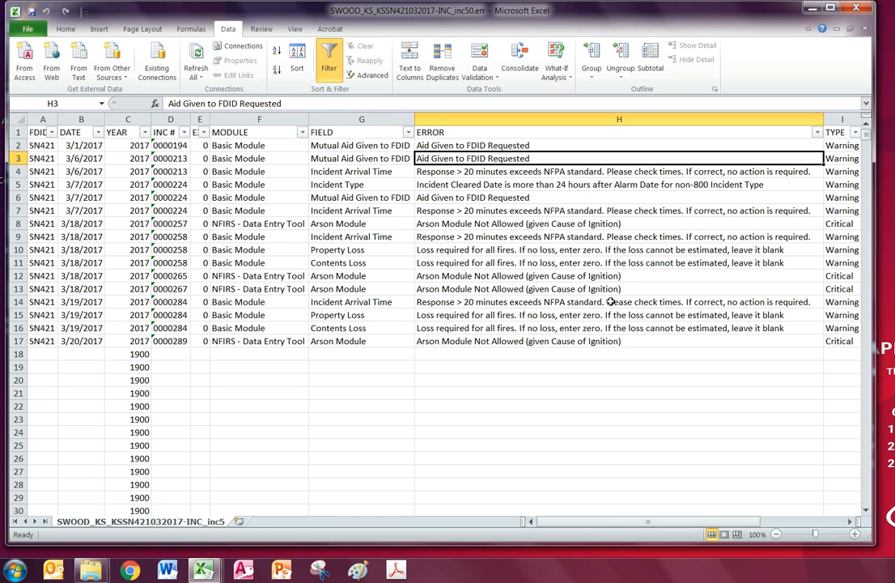
left_click(598, 277)
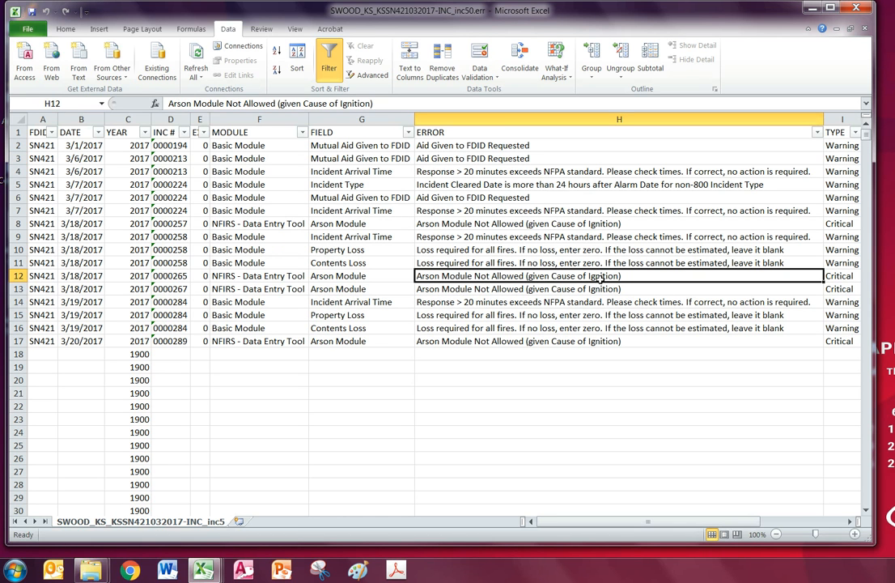